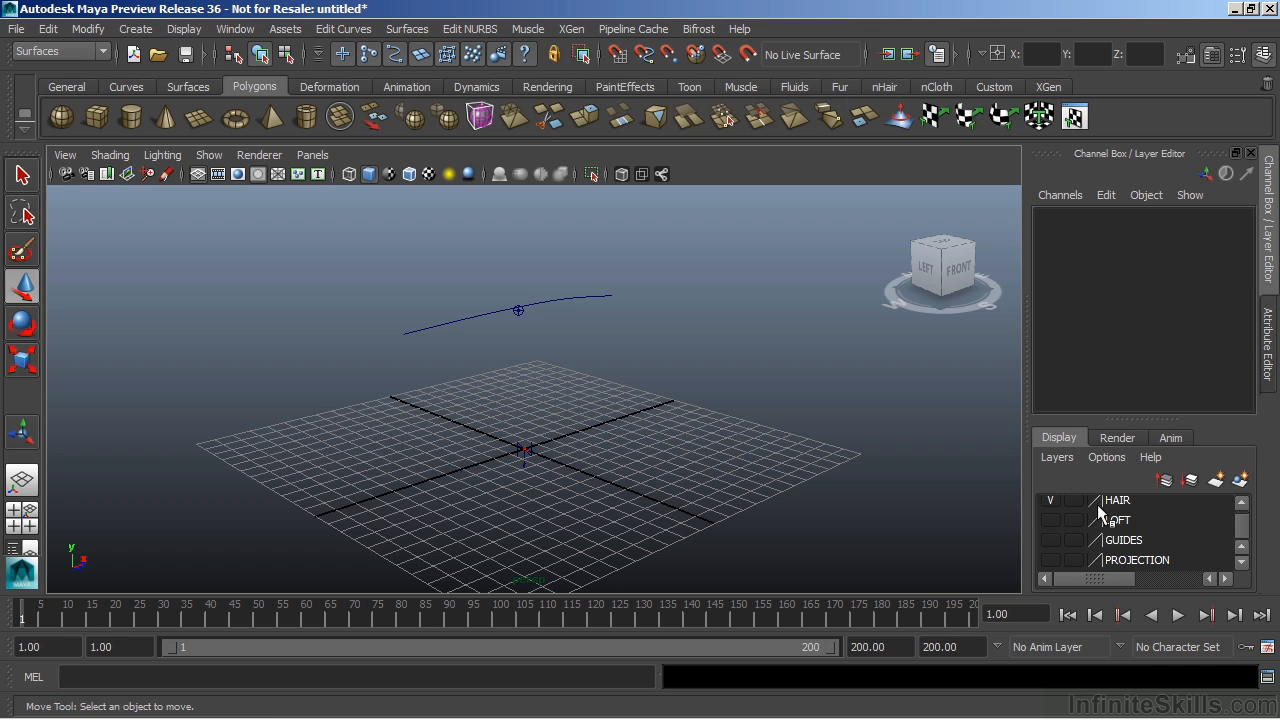
- Play the hair curve simulation, stop it and return to the first frame
click(1178, 615)
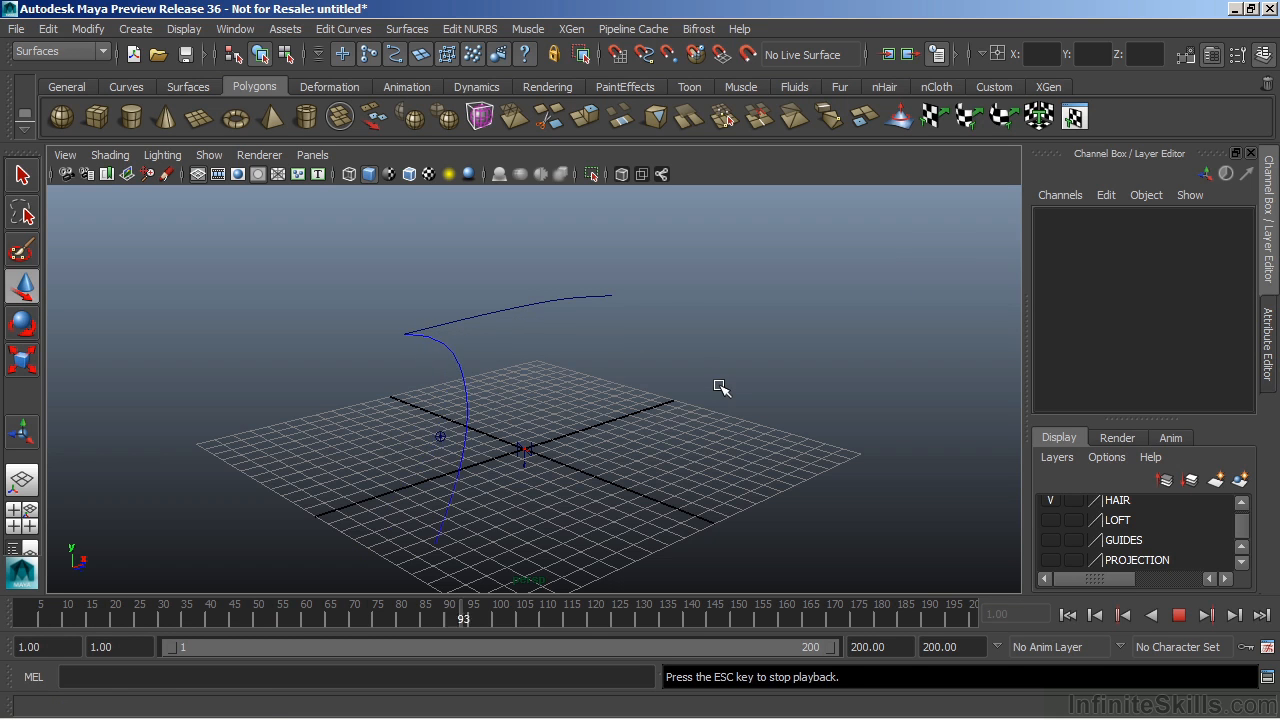
click(1178, 615)
click(1067, 612)
- Display the LOFT layer instead of the HAIR layer and loft a surface through its four curves
click(1049, 500)
click(1049, 516)
alt+drag(484, 374, 655, 405)
drag(748, 572, 645, 497)
shift+click(566, 472)
shift+click(490, 425)
shift+click(445, 418)
click(407, 28)
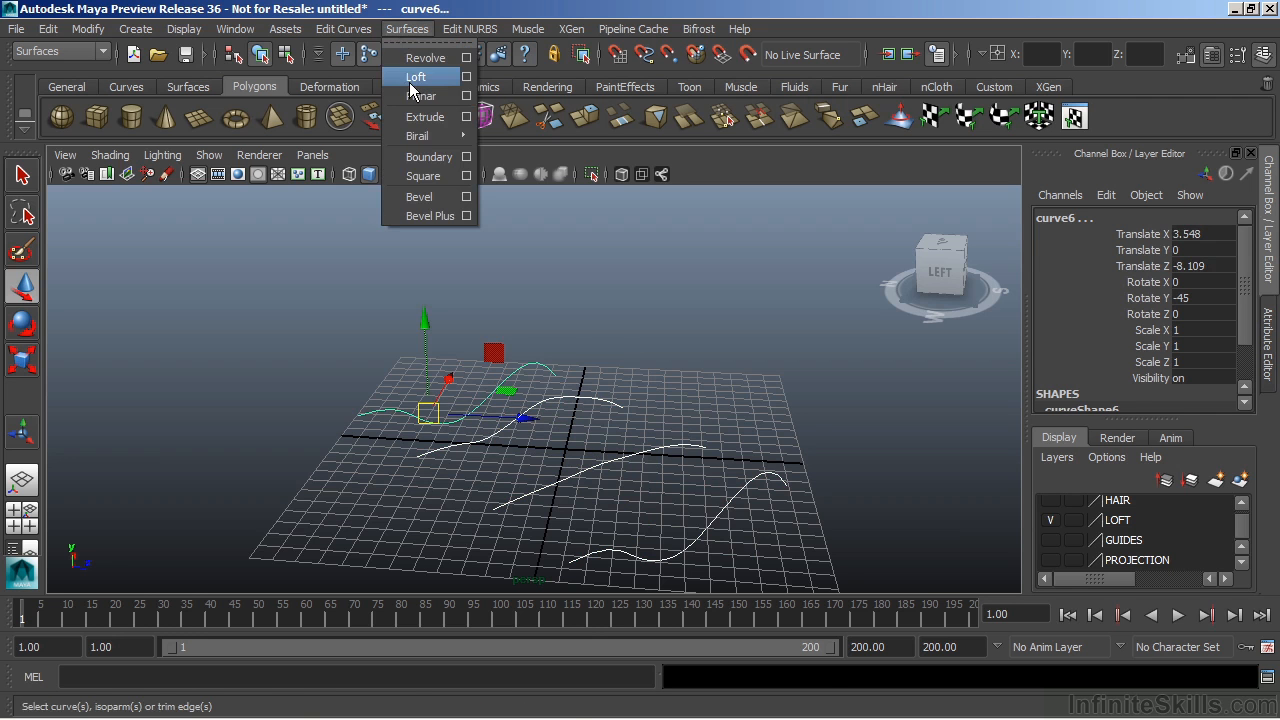
click(409, 76)
alt+drag(406, 228, 430, 312)
click(400, 277)
- Undo the loft and the preceding curve selections
key(ctrl+z)
key(ctrl+z)
key(ctrl+z)
key(ctrl+z)
key(ctrl+z)
key(ctrl+z)
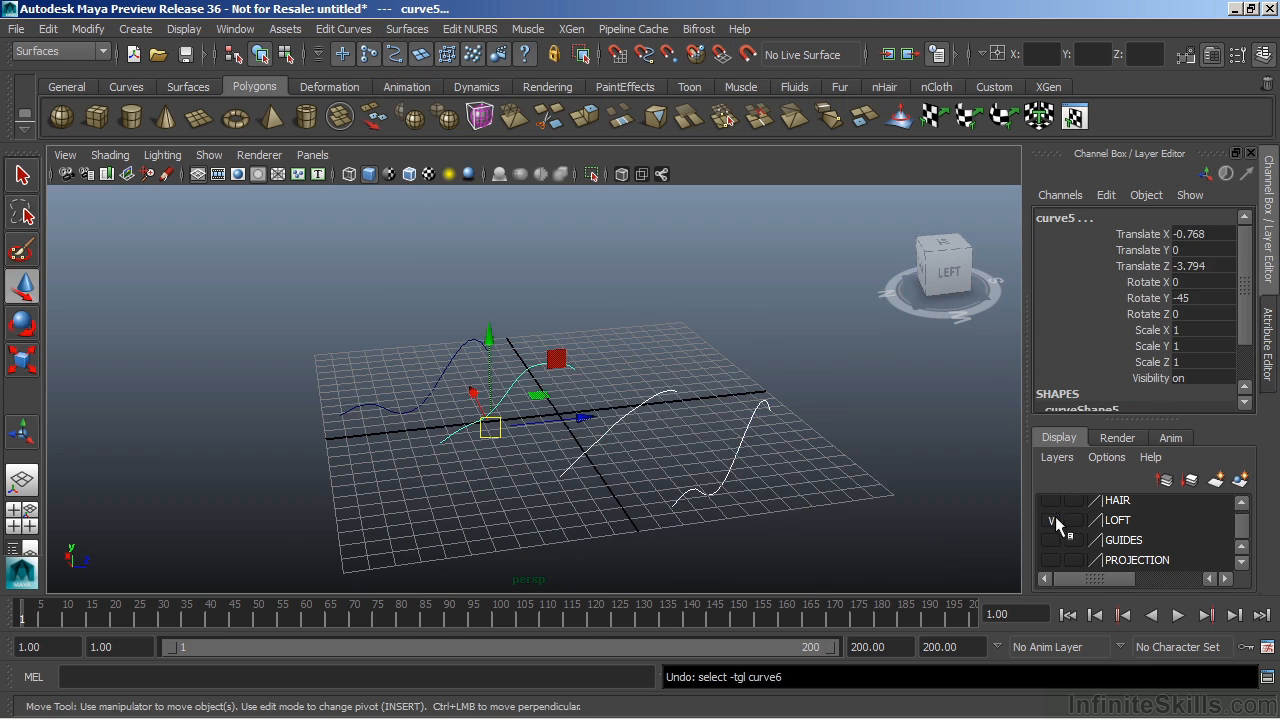
- Move the sphere along the guide curve using curve snapping
click(567, 414)
alt+drag(640, 432, 466, 473)
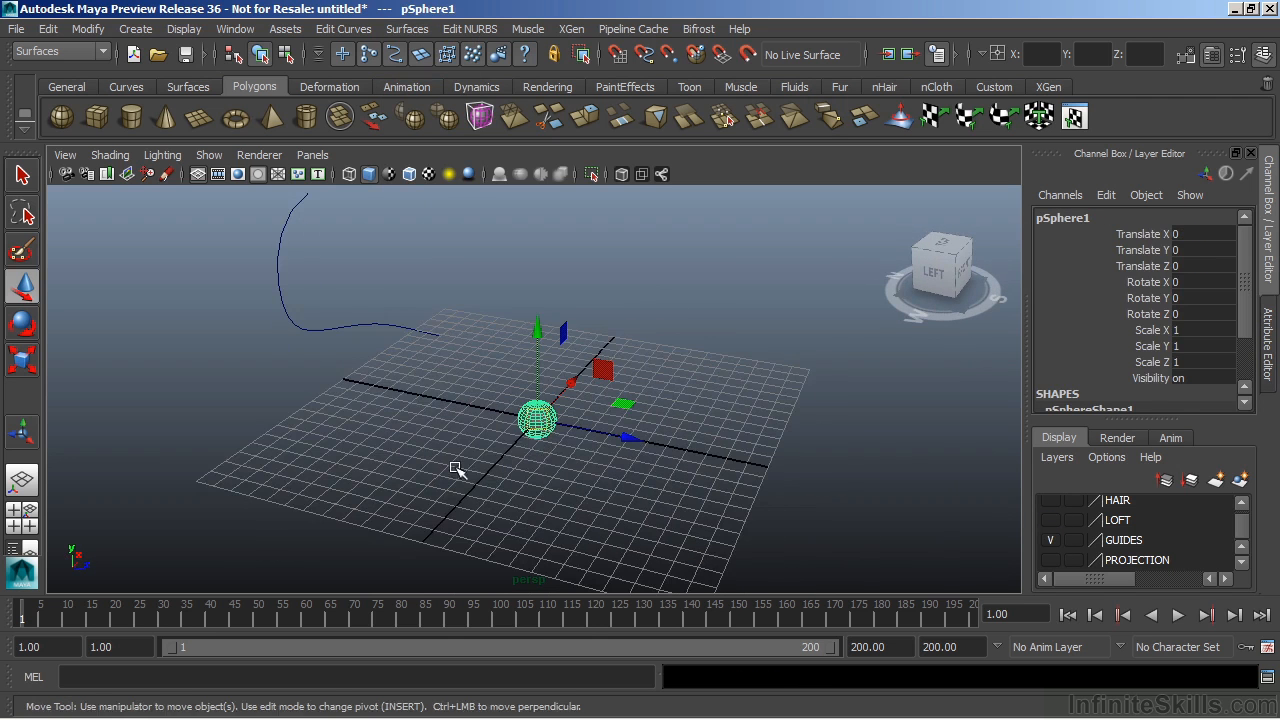
alt+middle_drag(463, 474, 472, 500)
key(c)
middle_drag(312, 231, 666, 486)
alt+drag(666, 486, 676, 440)
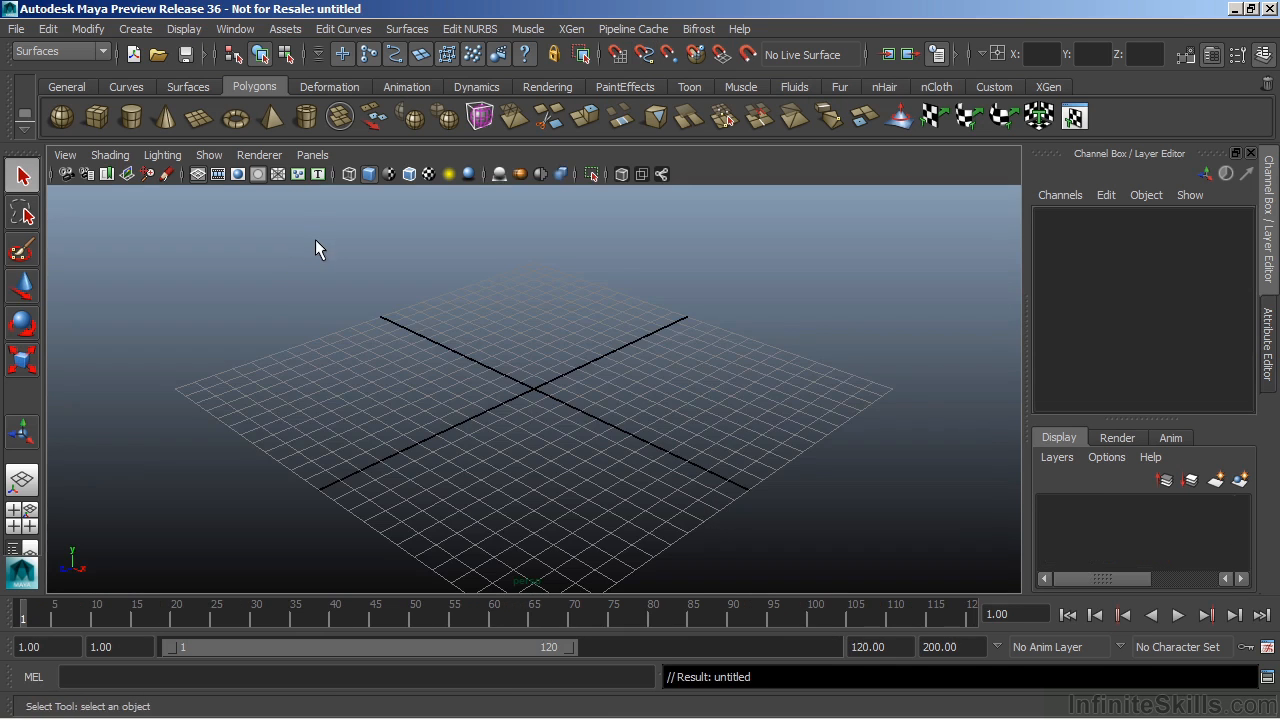
- Activate the CV Curve Tool and set its curve degree to 1 Linear in the tool settings
click(136, 29)
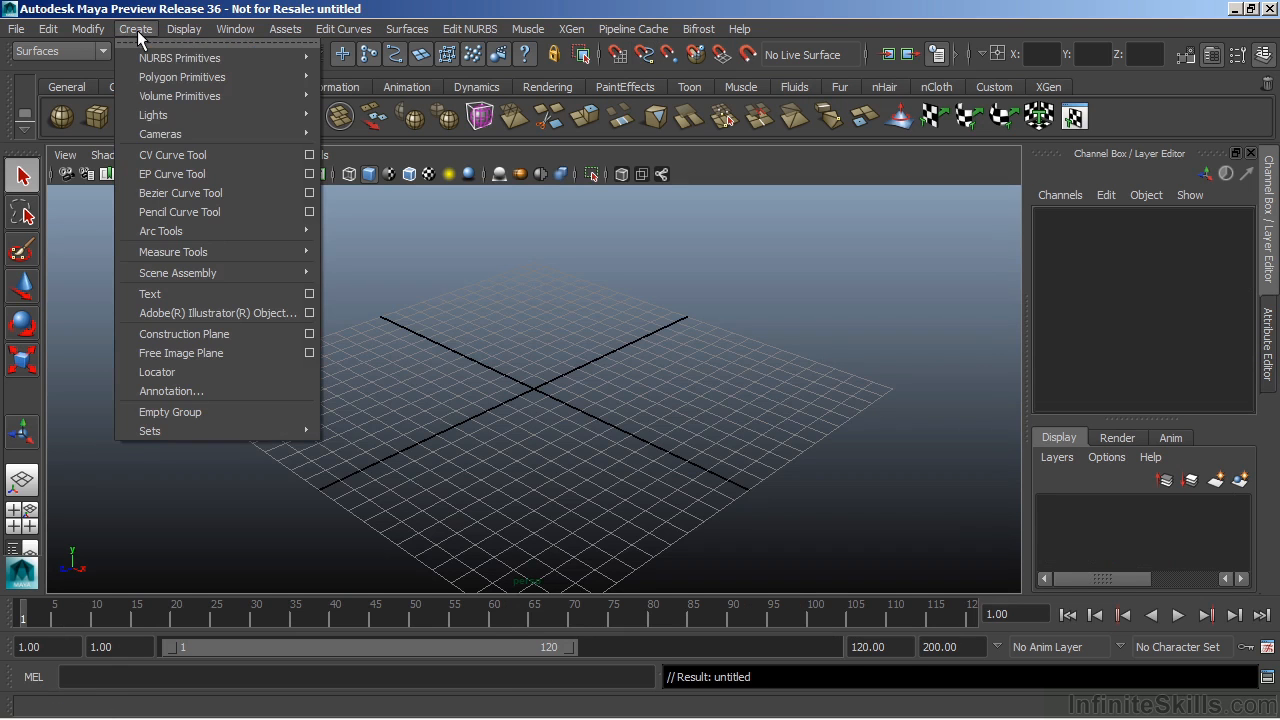
click(191, 157)
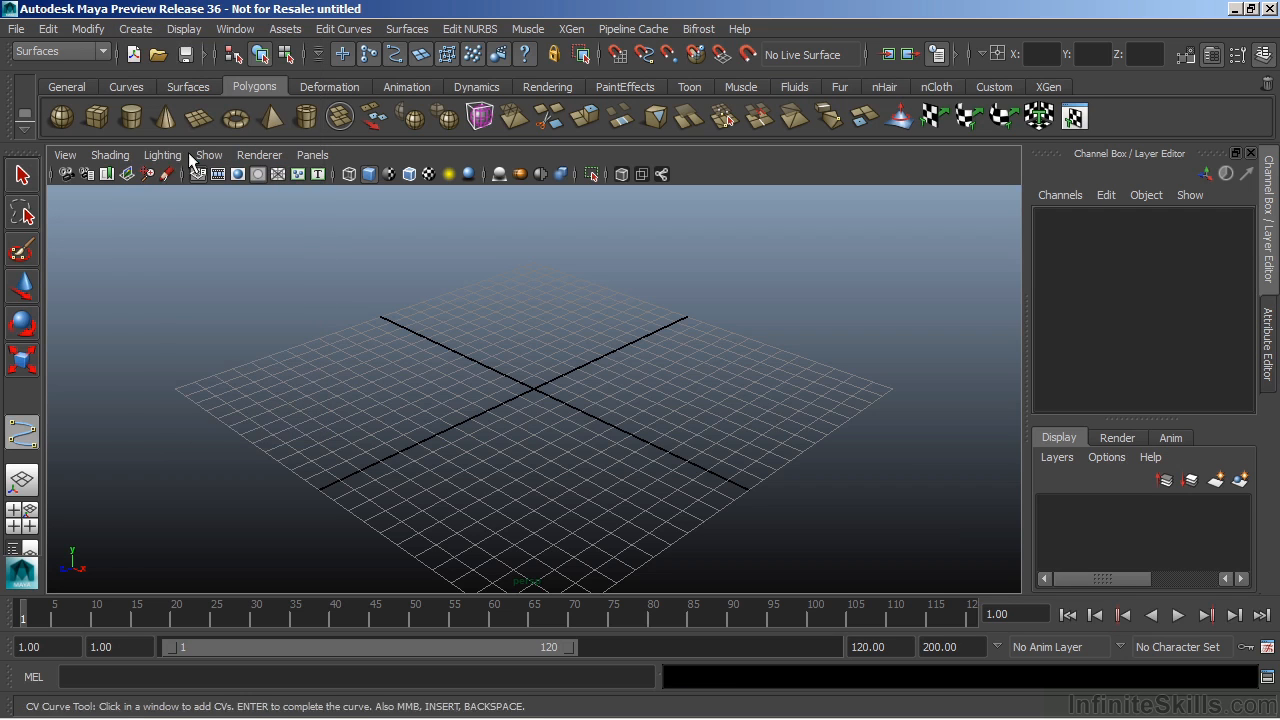
double_click(22, 436)
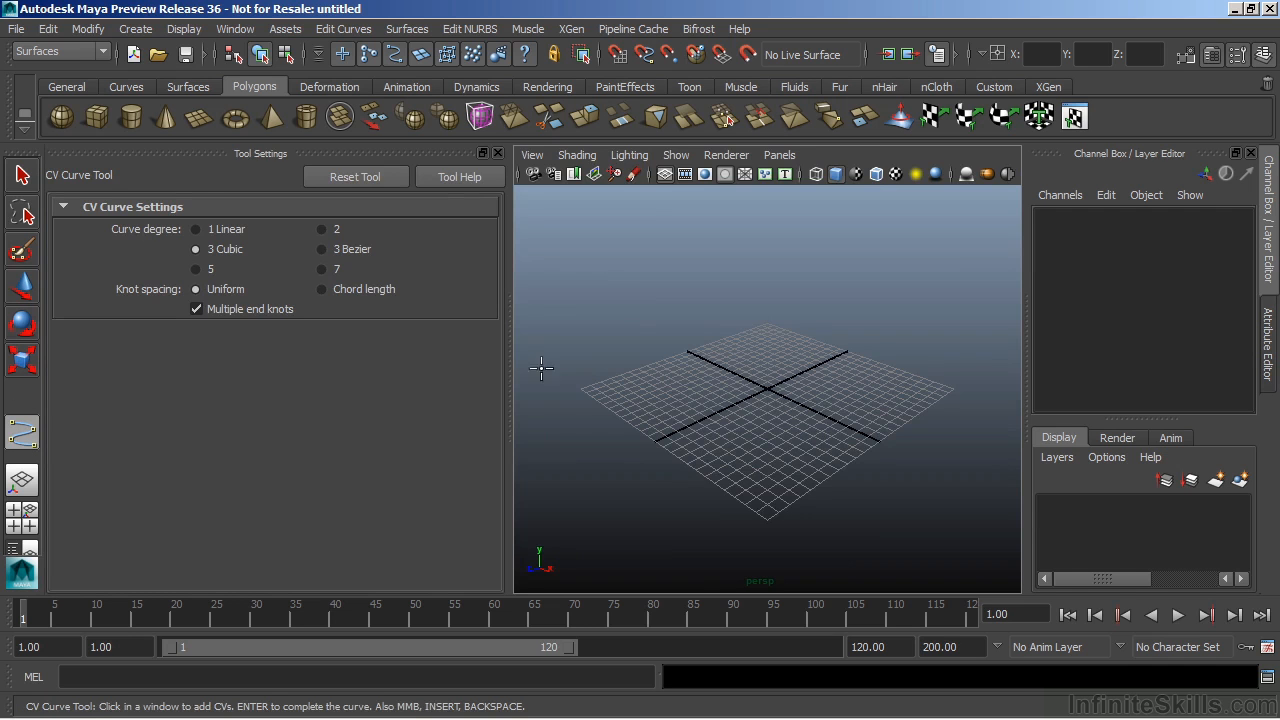
drag(505, 360, 440, 337)
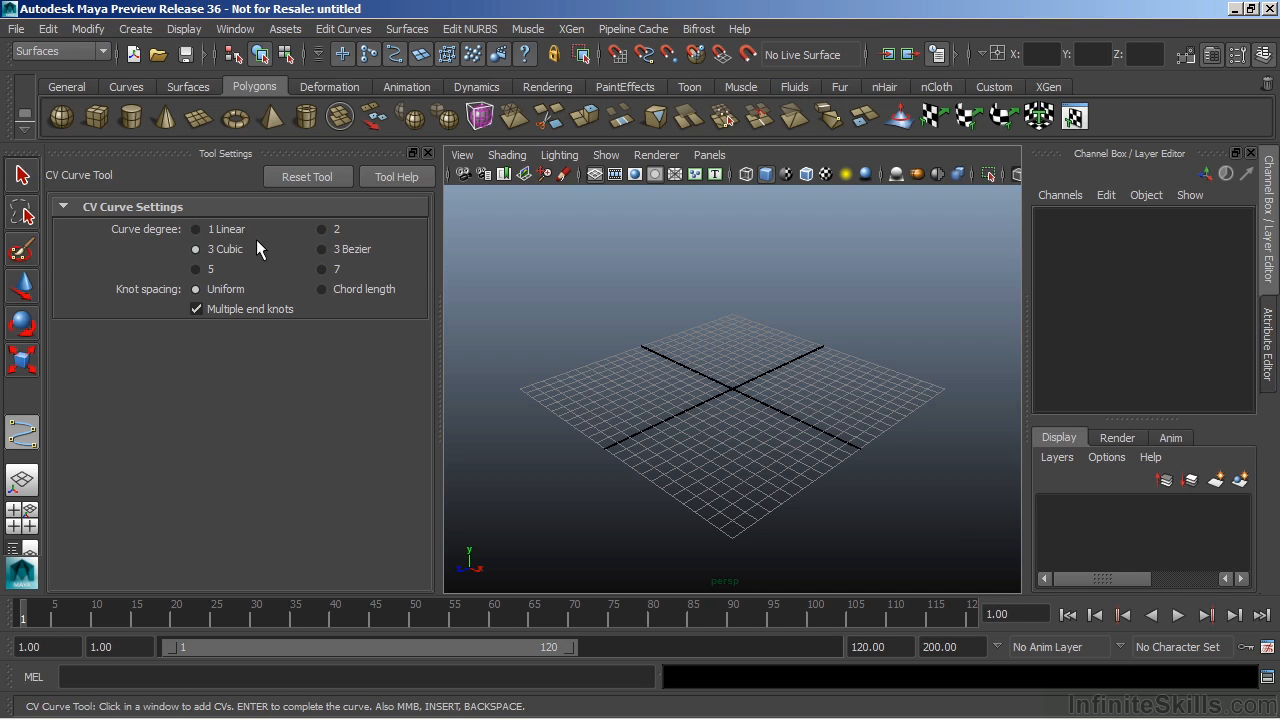
click(229, 231)
- Draw a winding linear CV curve with 19 points around the grid's origin and finish it
alt+right_drag(604, 445, 882, 463)
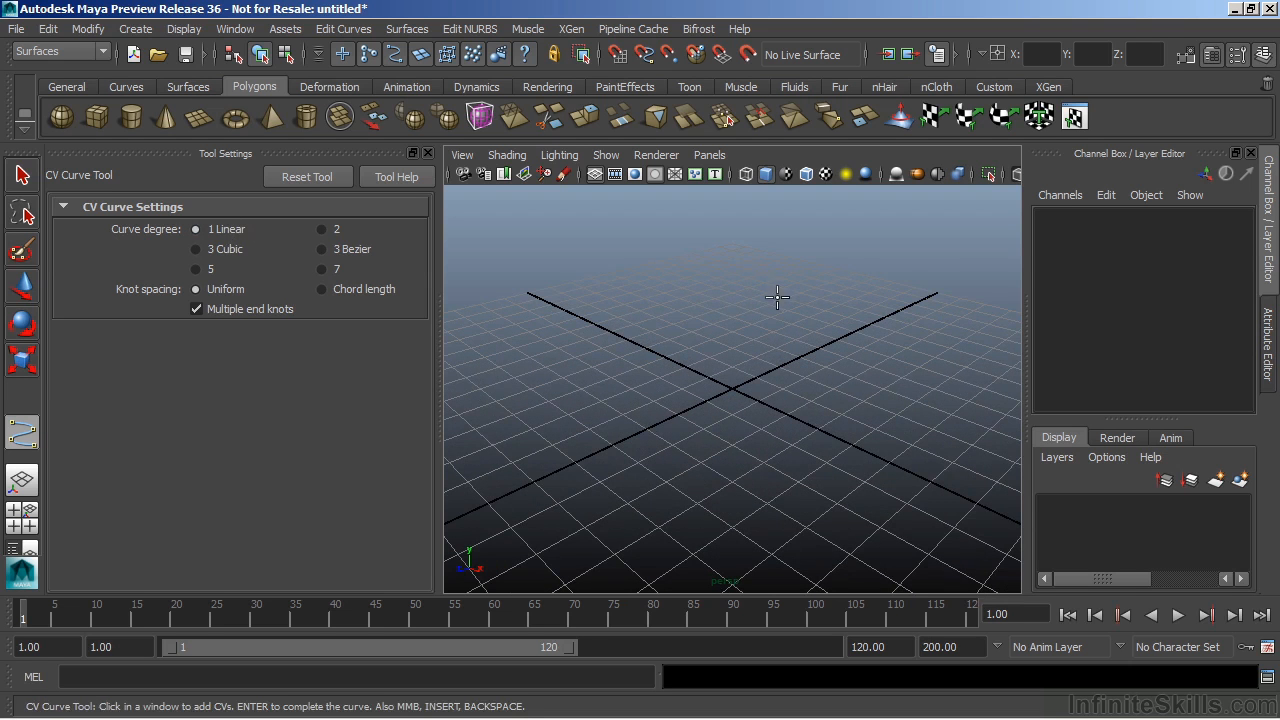
click(778, 298)
click(699, 314)
click(601, 350)
click(572, 454)
click(689, 490)
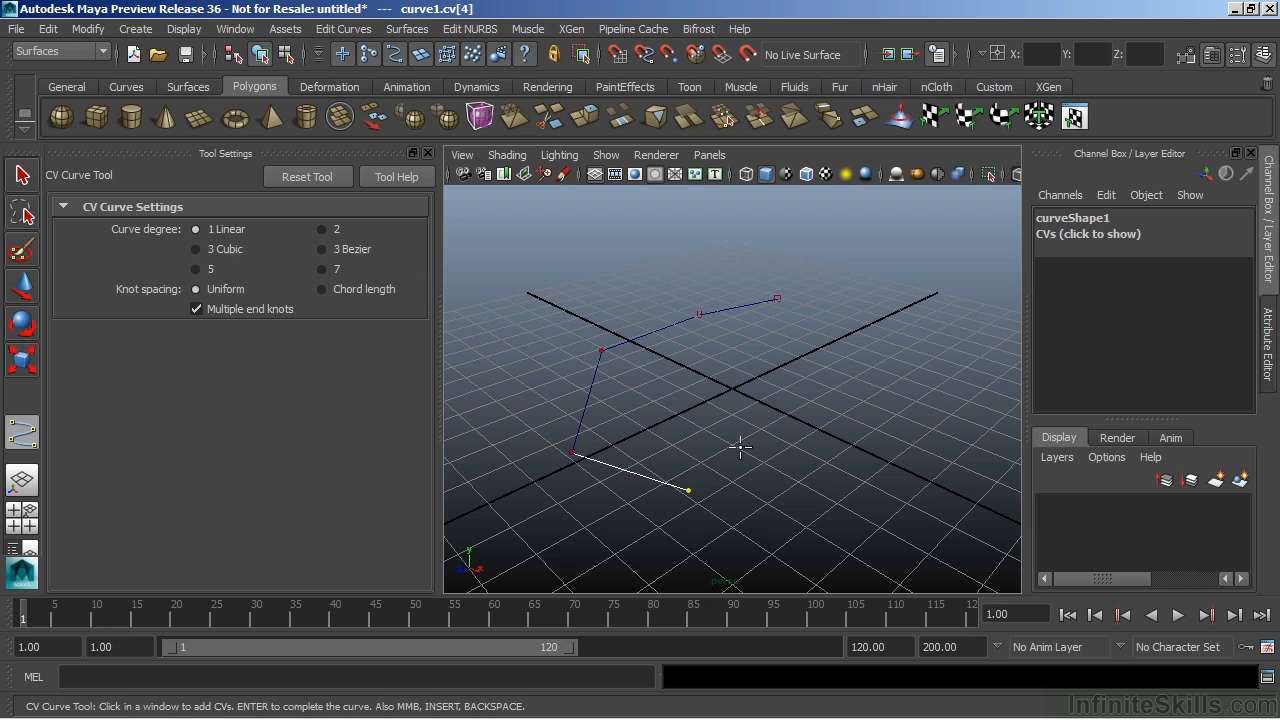
click(740, 443)
click(697, 348)
click(770, 339)
click(836, 357)
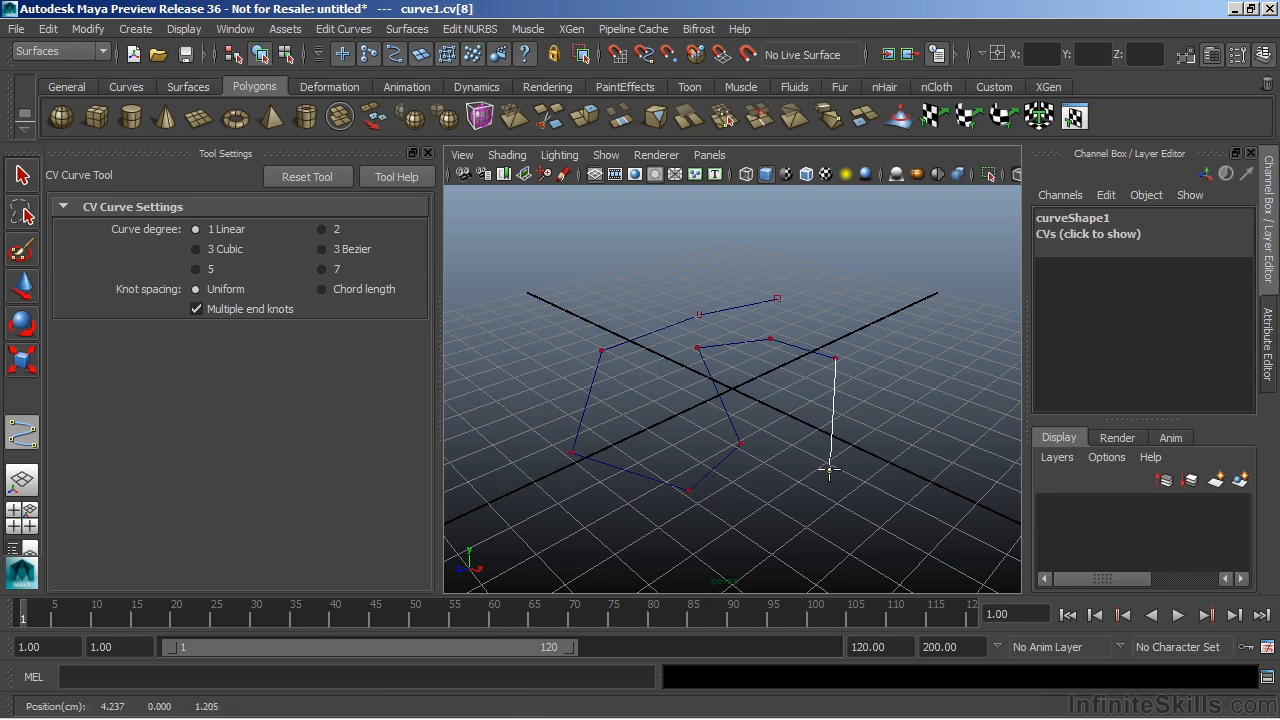
click(830, 469)
click(925, 457)
click(924, 371)
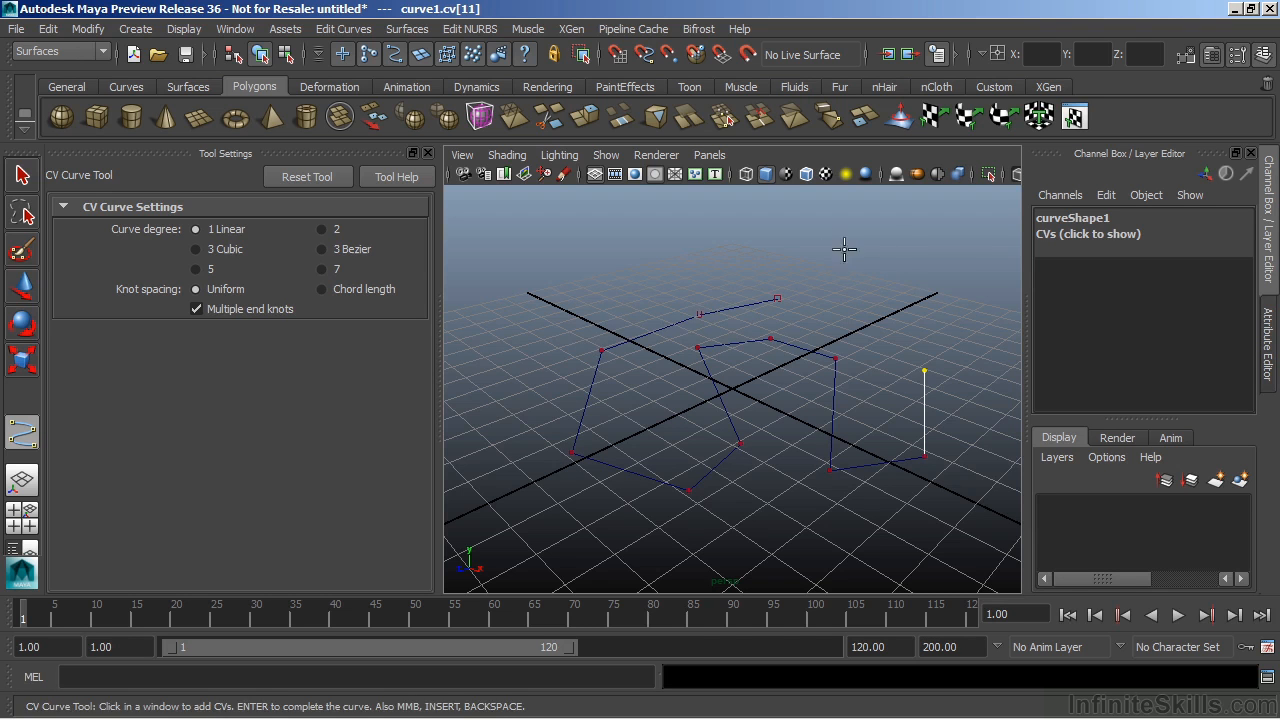
click(909, 317)
click(859, 288)
click(786, 263)
click(718, 268)
click(611, 288)
click(525, 333)
click(497, 440)
alt+drag(732, 392, 709, 434)
alt+right_drag(773, 403, 698, 388)
alt+middle_drag(683, 386, 673, 398)
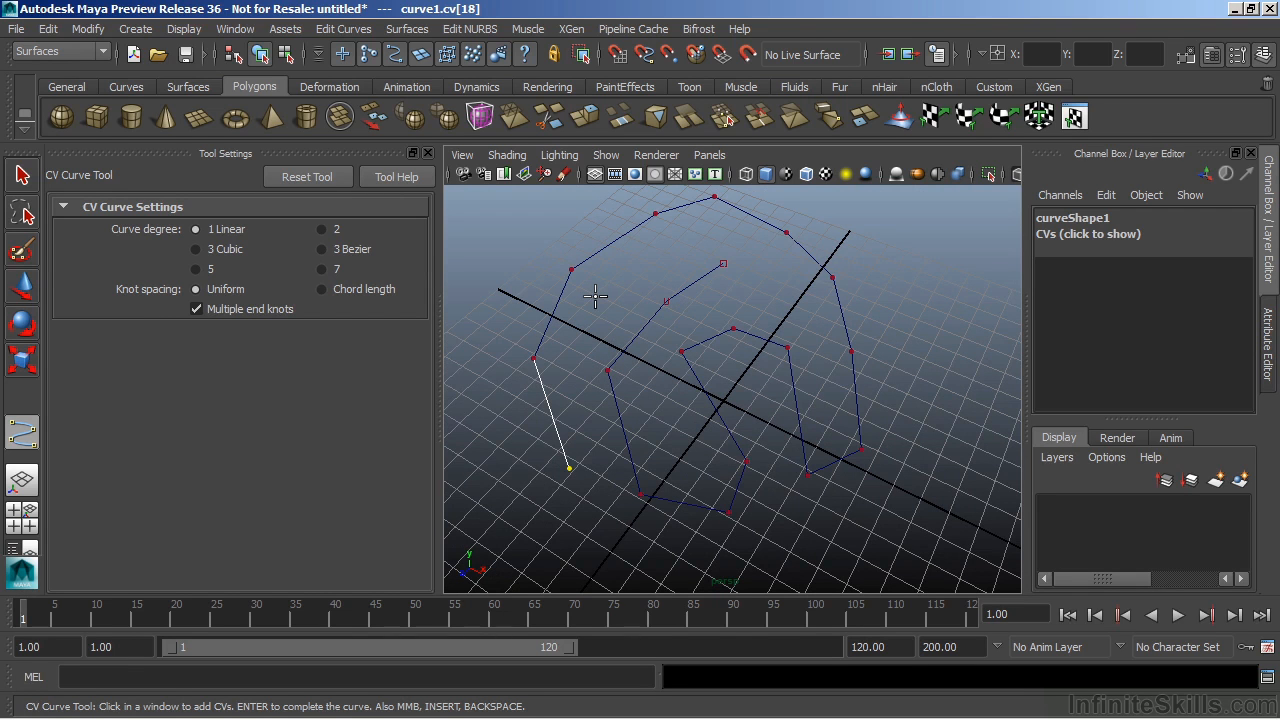
key(q)
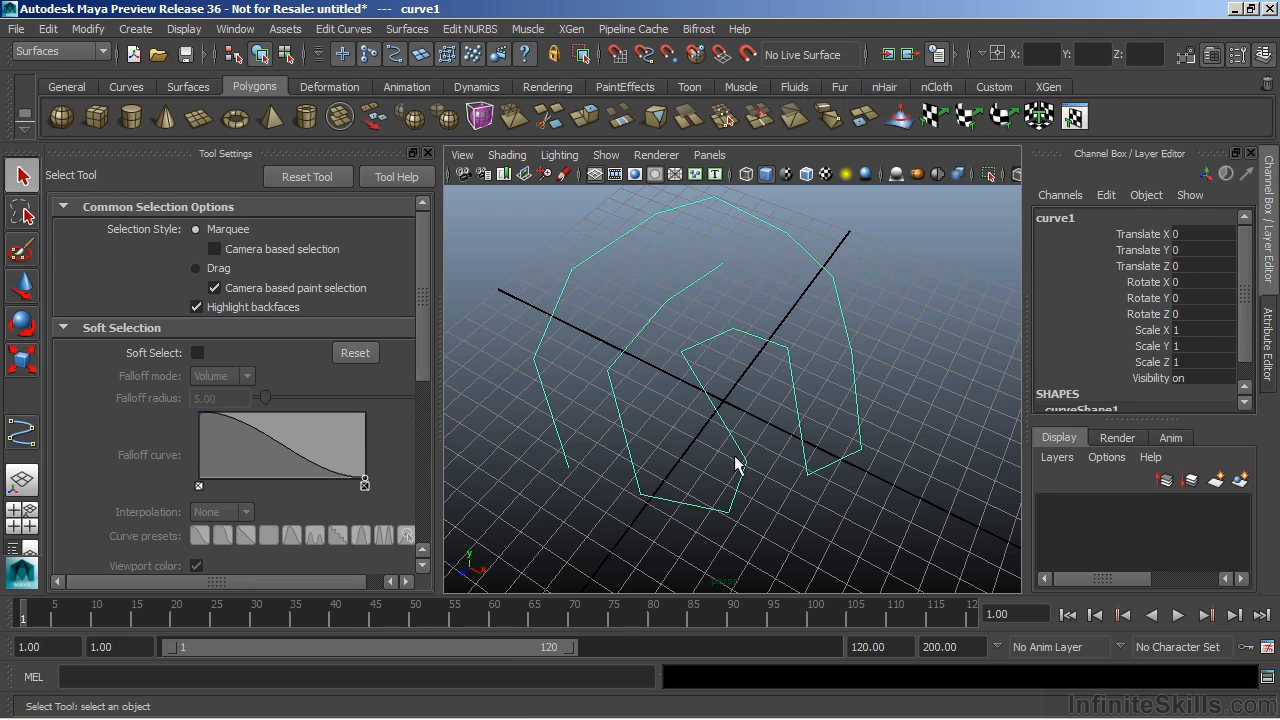
- Set the CV Curve Tool's degree to 3 Cubic and draw a 17-point inward spiral beside the linear curve
alt+drag(775, 372, 737, 334)
click(22, 432)
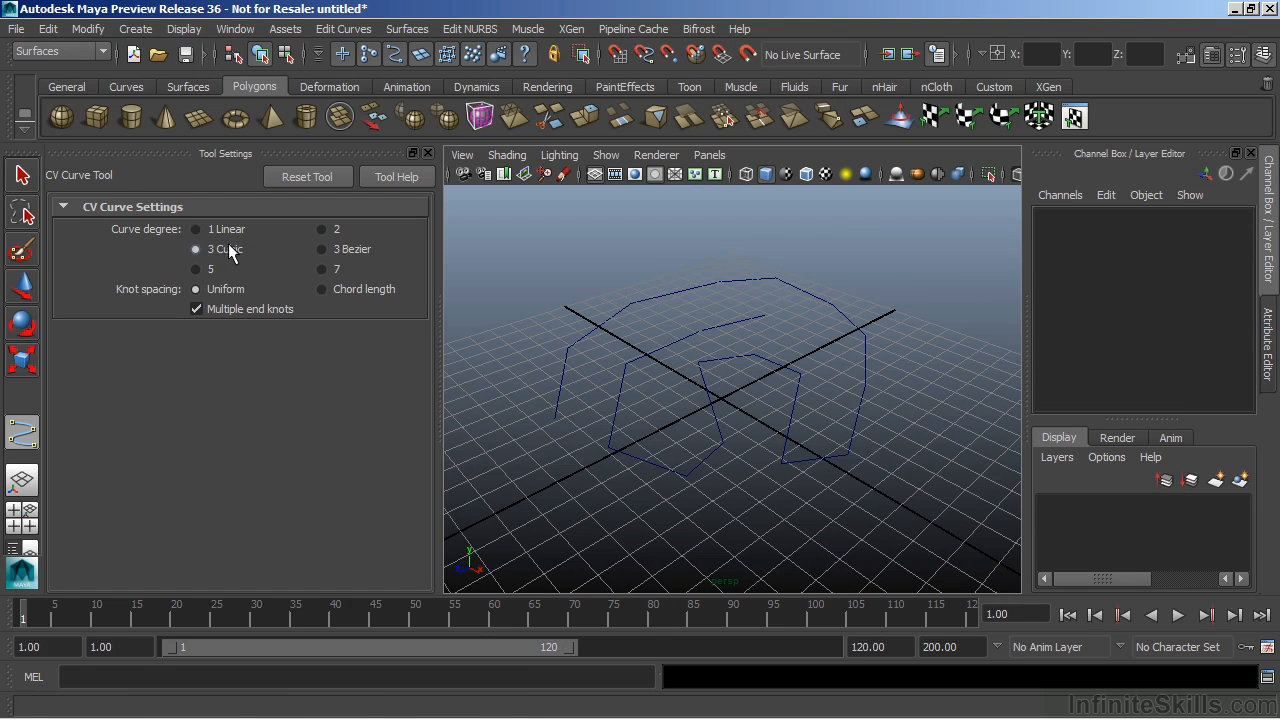
alt+drag(902, 414, 771, 406)
alt+right_drag(782, 407, 663, 354)
click(896, 336)
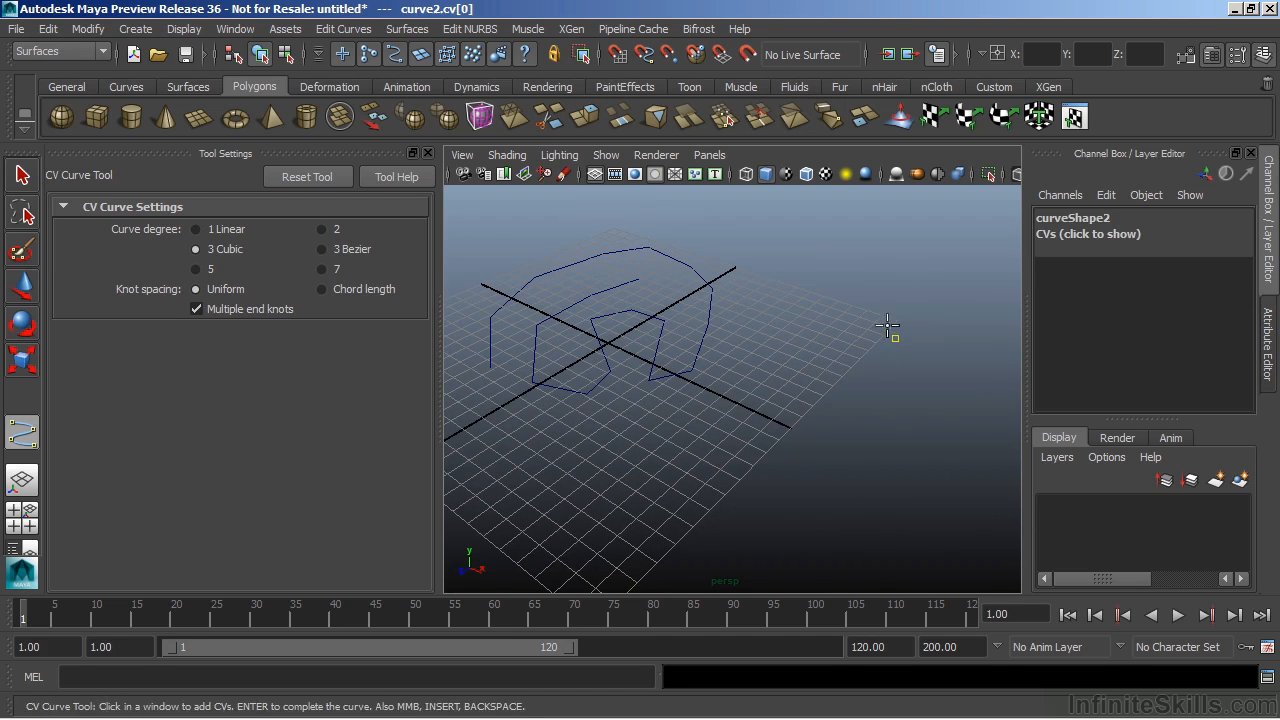
click(815, 309)
click(767, 337)
click(717, 379)
click(665, 456)
click(707, 515)
click(806, 536)
click(896, 496)
click(901, 421)
click(903, 370)
click(842, 356)
click(773, 381)
click(725, 437)
click(767, 491)
click(835, 483)
click(831, 423)
click(791, 431)
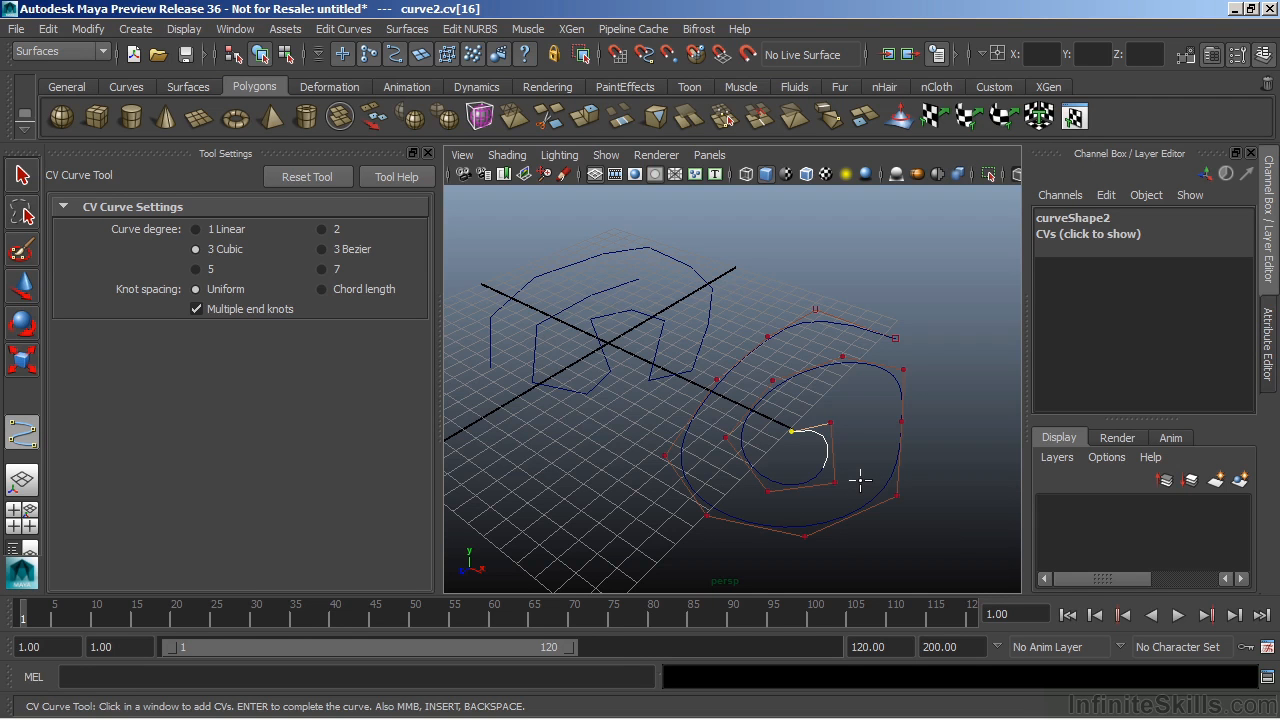
key(q)
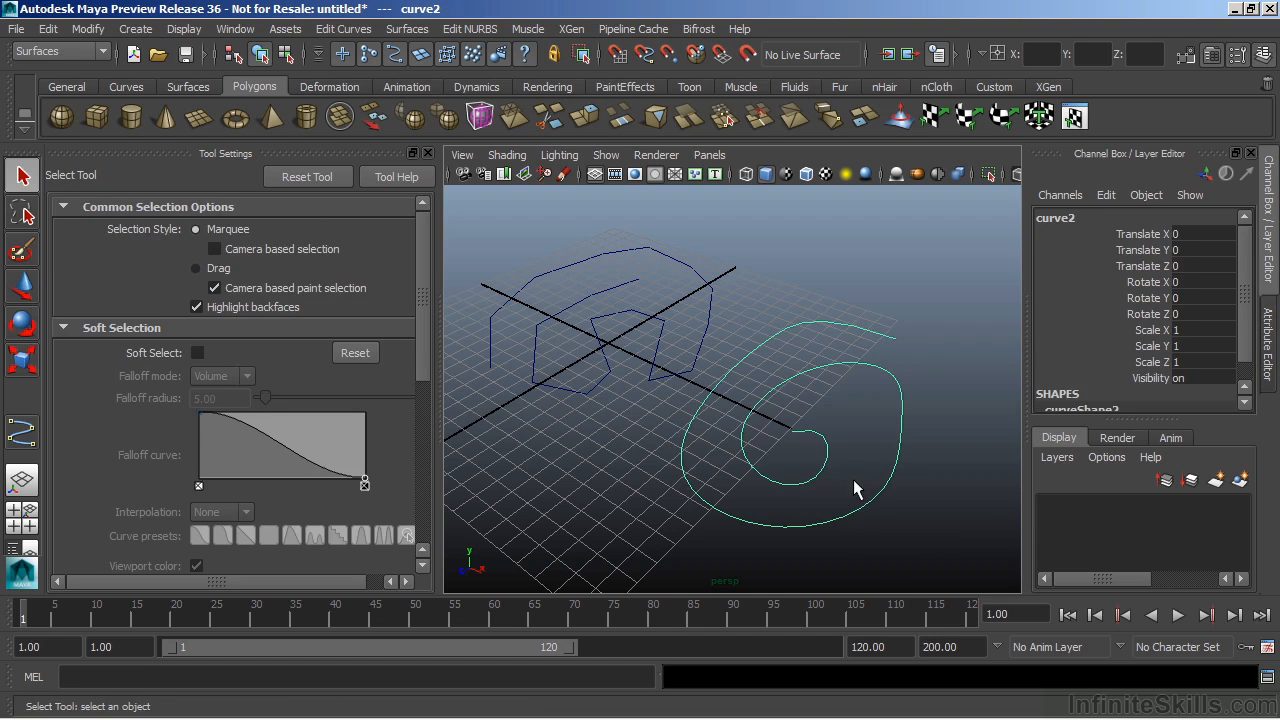
- Activate the EP Curve Tool, check its curve degree and knot spacing options, and close the tool settings
alt+drag(764, 364, 796, 357)
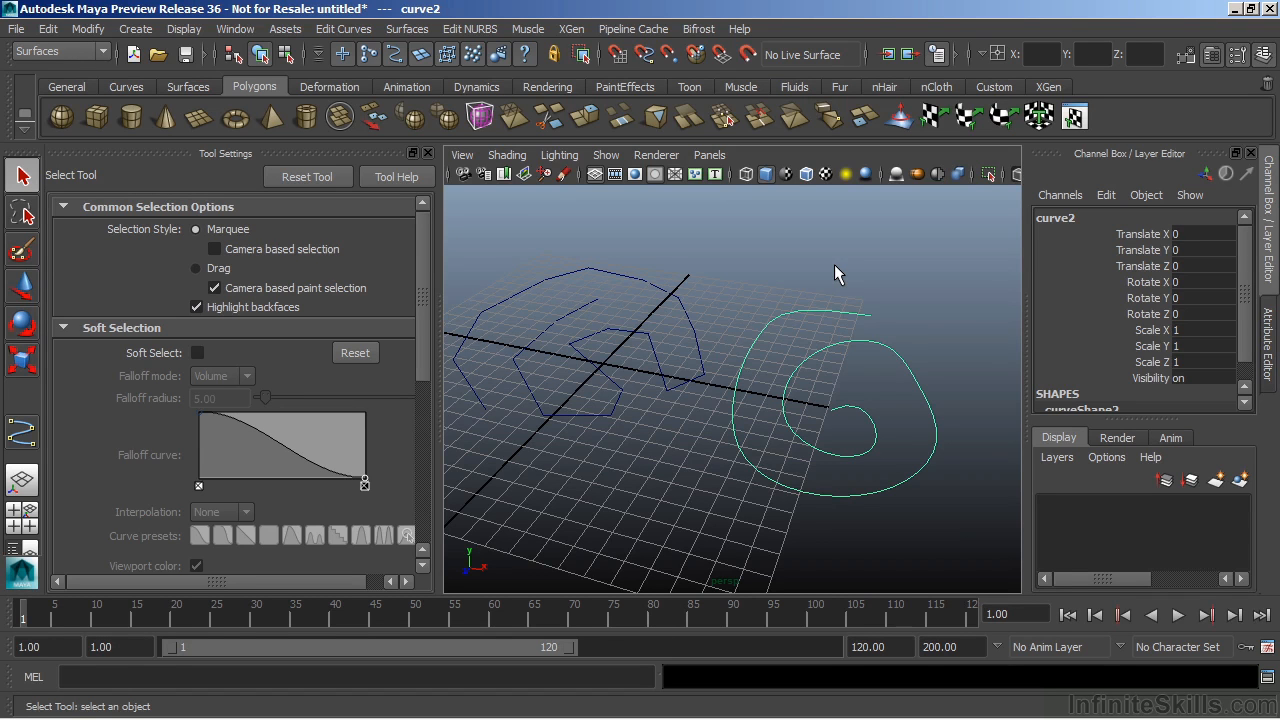
click(429, 153)
alt+right_drag(555, 370, 398, 375)
alt+middle_drag(398, 375, 507, 304)
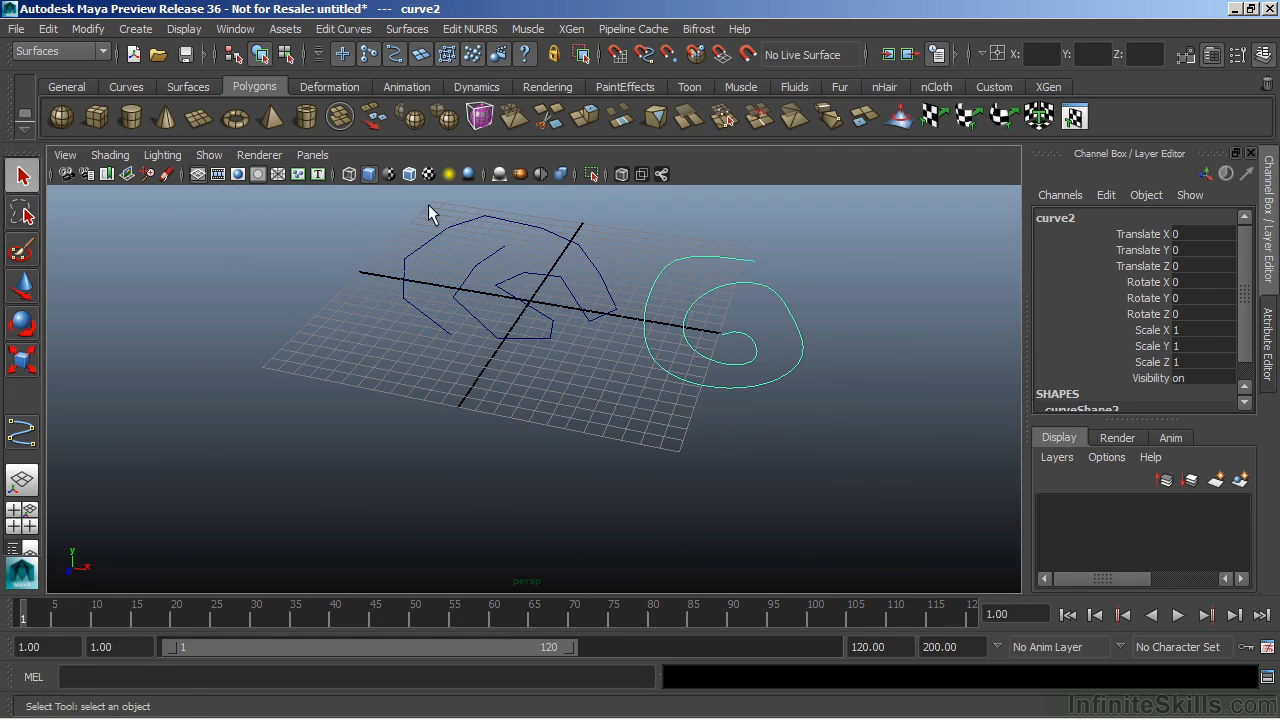
click(139, 29)
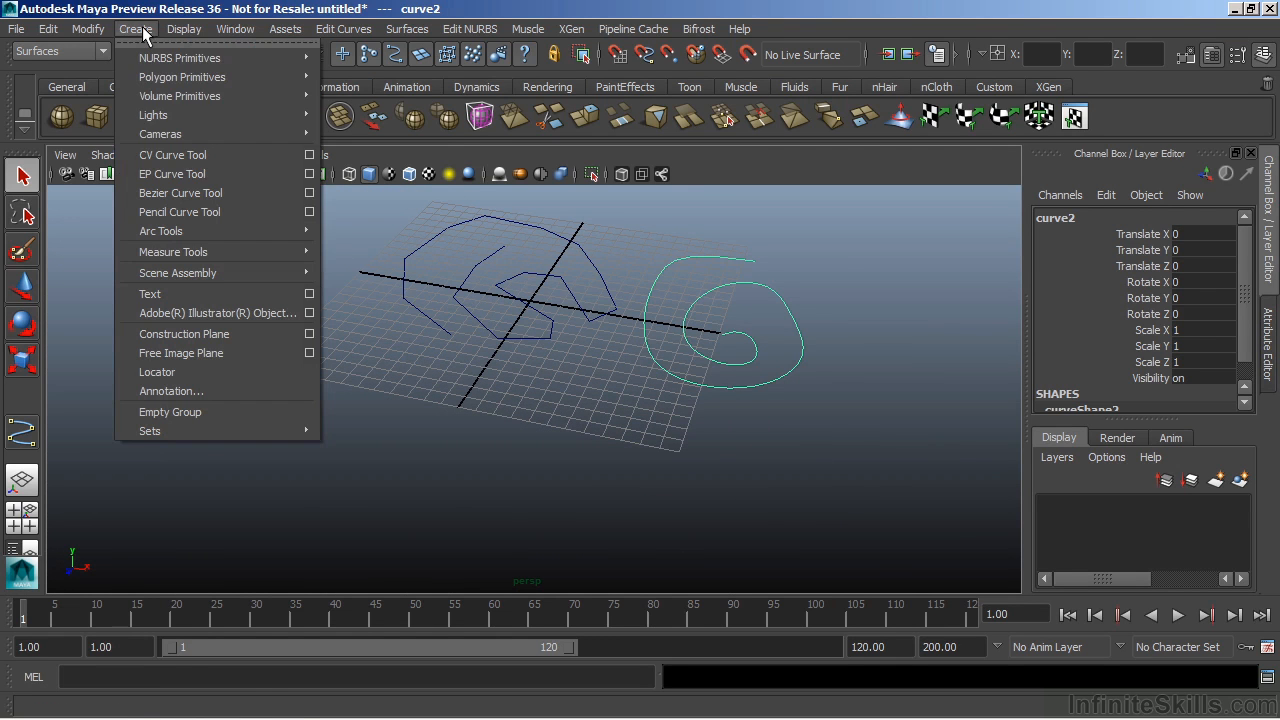
click(193, 174)
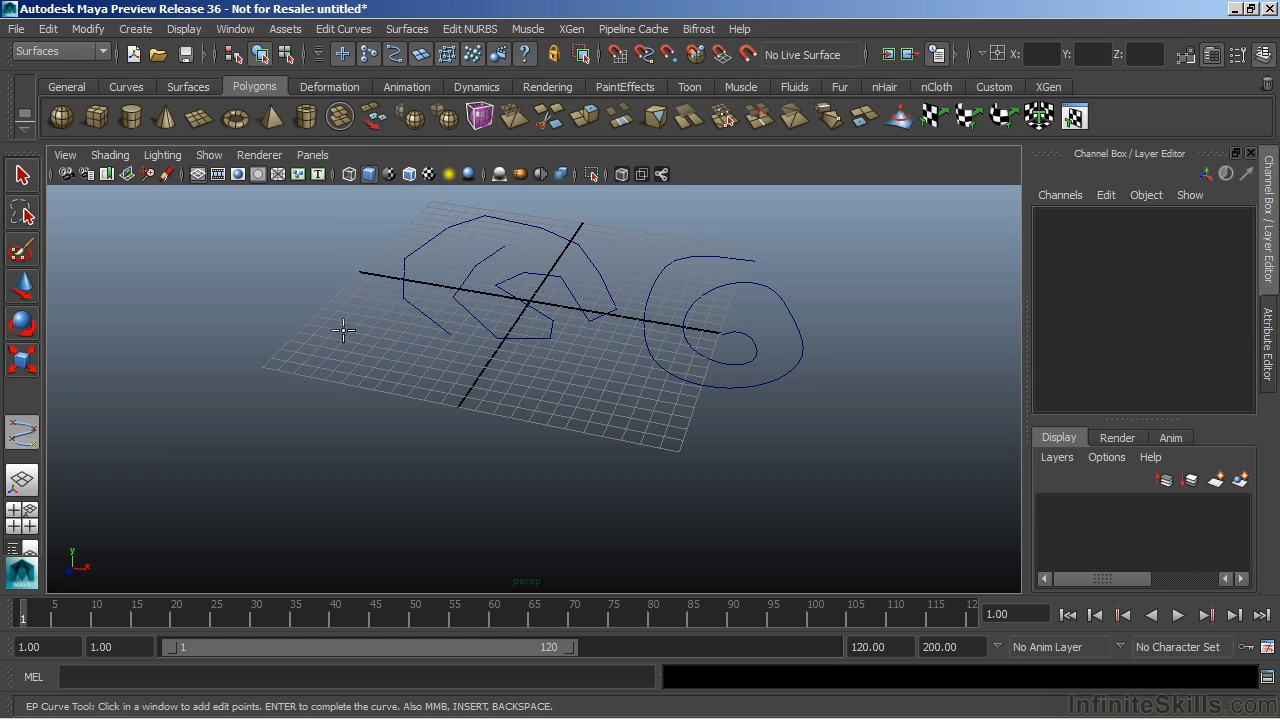
double_click(19, 434)
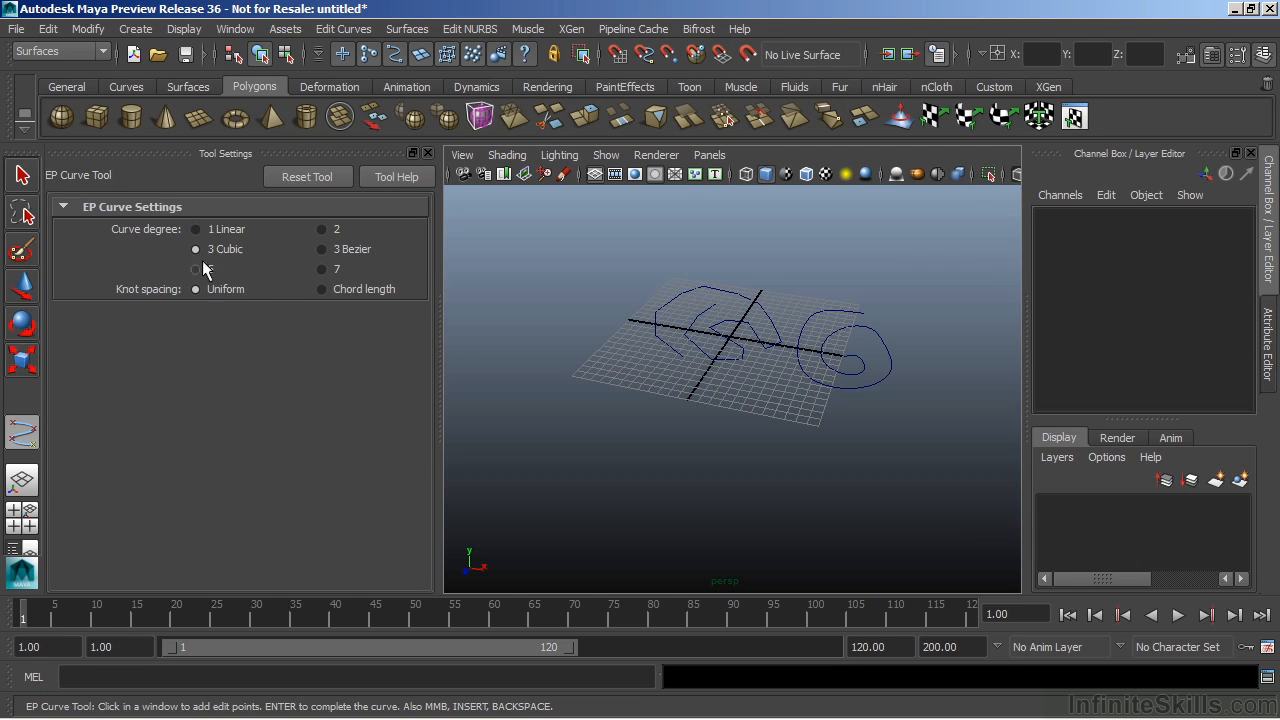
click(425, 153)
- Draw an inward cubic spiral of edit points in front of the grid with the EP Curve Tool and finish it
click(622, 393)
click(533, 430)
click(534, 478)
click(568, 556)
click(656, 550)
click(764, 527)
click(778, 461)
click(750, 421)
click(670, 410)
click(603, 426)
click(581, 479)
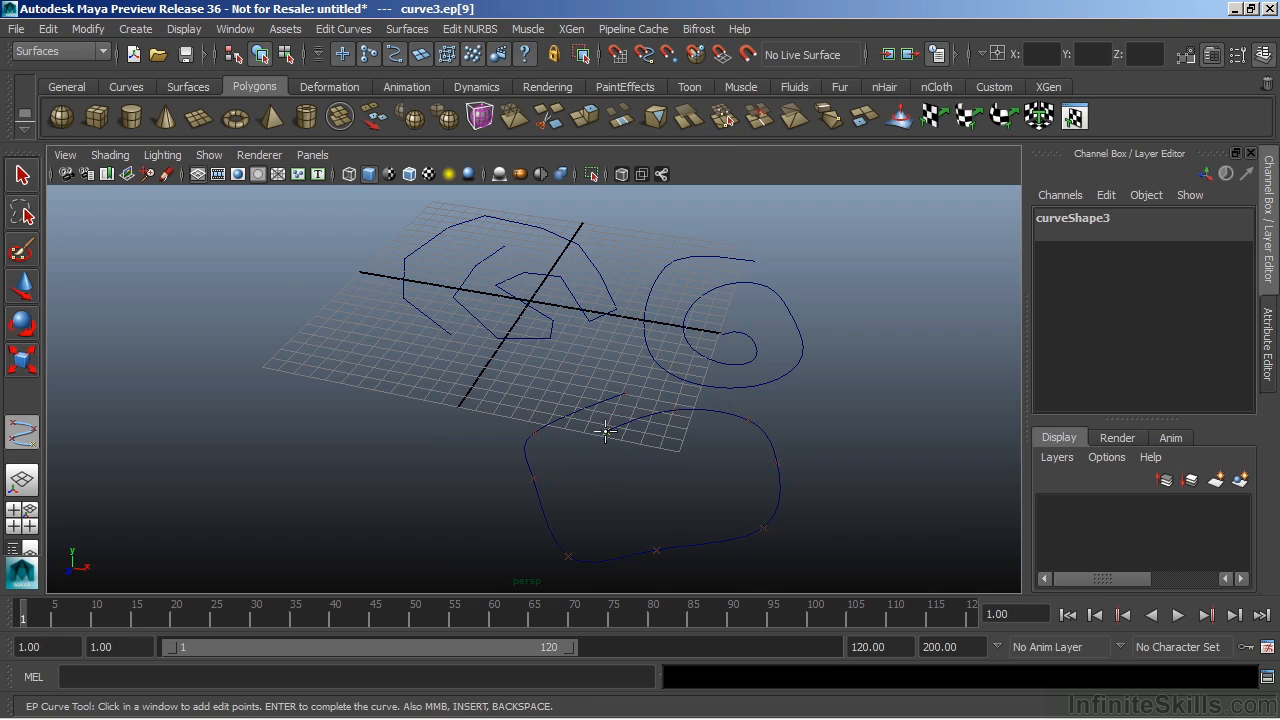
click(596, 526)
click(659, 528)
click(723, 518)
click(735, 458)
click(645, 443)
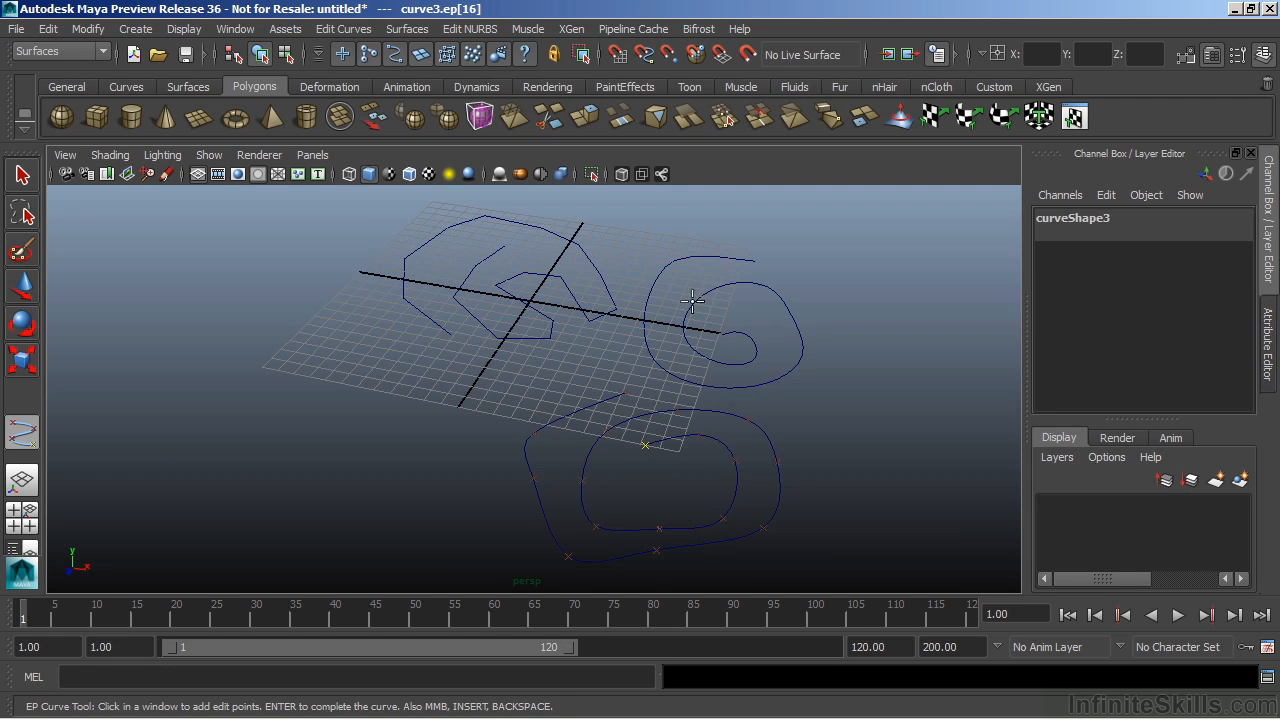
click(635, 485)
click(689, 503)
click(706, 470)
key(Return)
key(q)
- Examine the EP spiral from several angles and compare its shape with the two CV curves
alt+drag(737, 414, 634, 396)
alt+middle_drag(718, 441, 708, 389)
alt+right_drag(675, 443, 550, 418)
alt+middle_drag(568, 384, 567, 412)
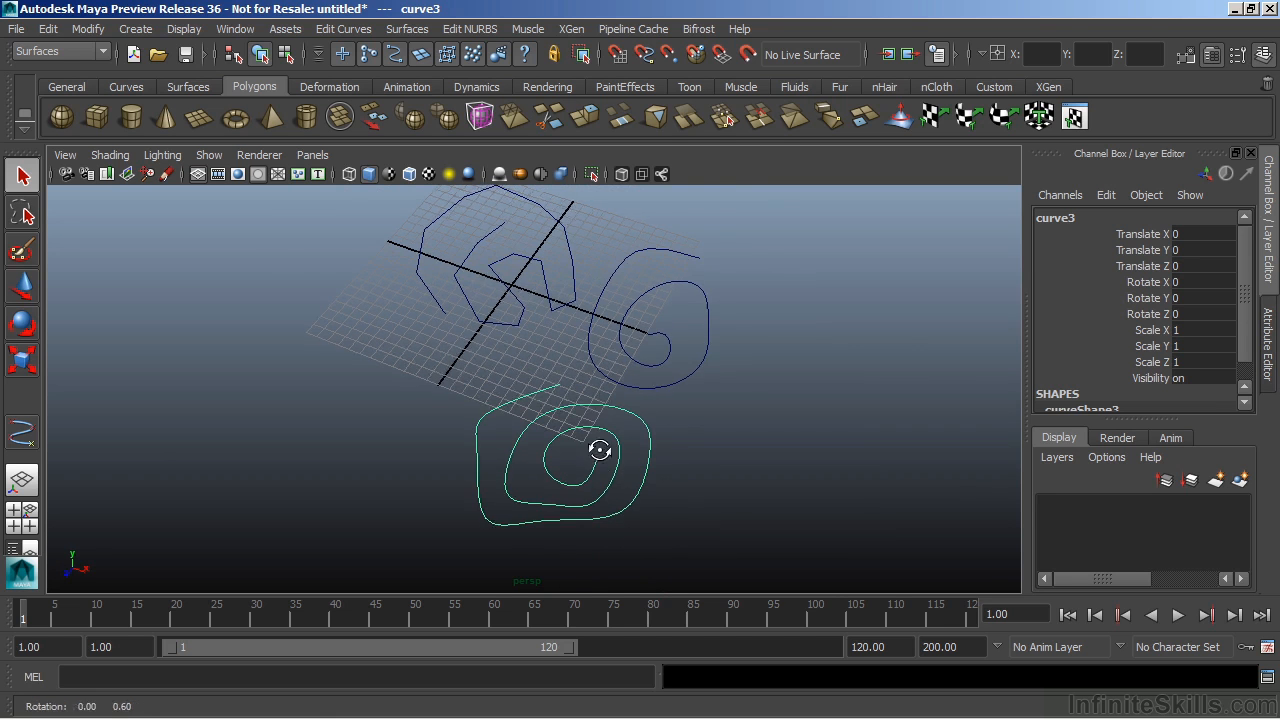
alt+drag(603, 443, 529, 336)
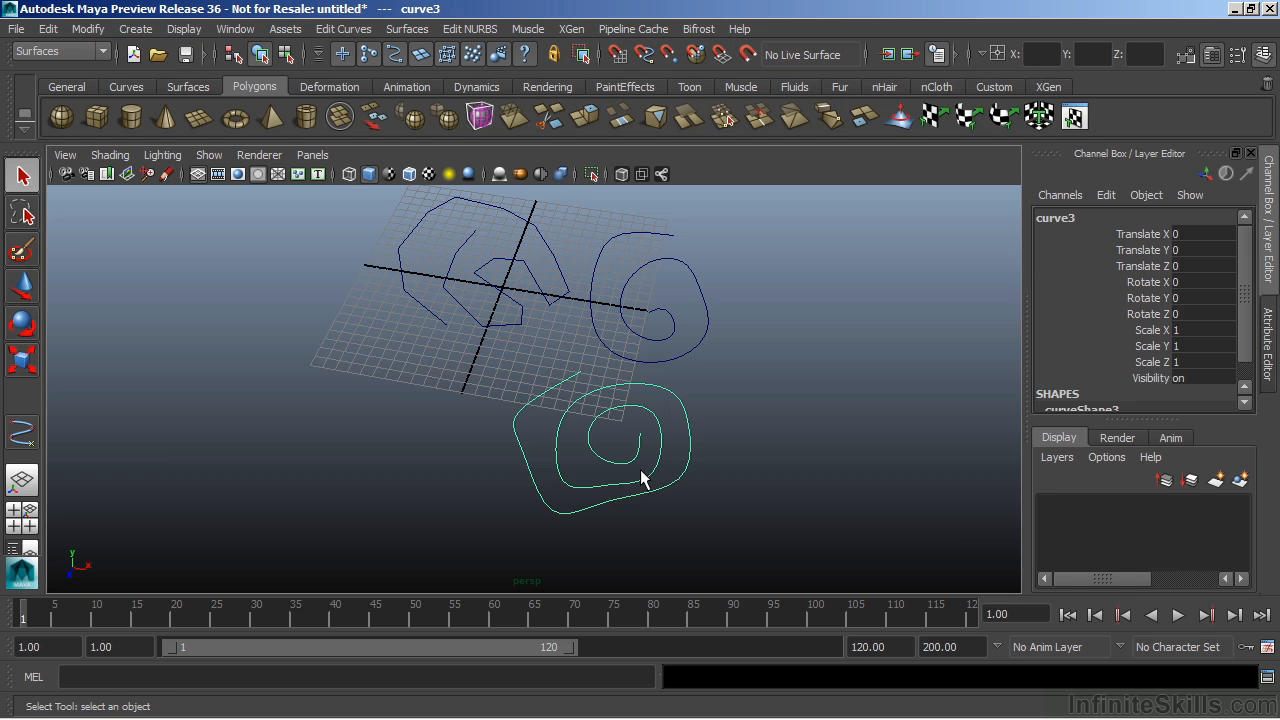
alt+drag(668, 461, 740, 416)
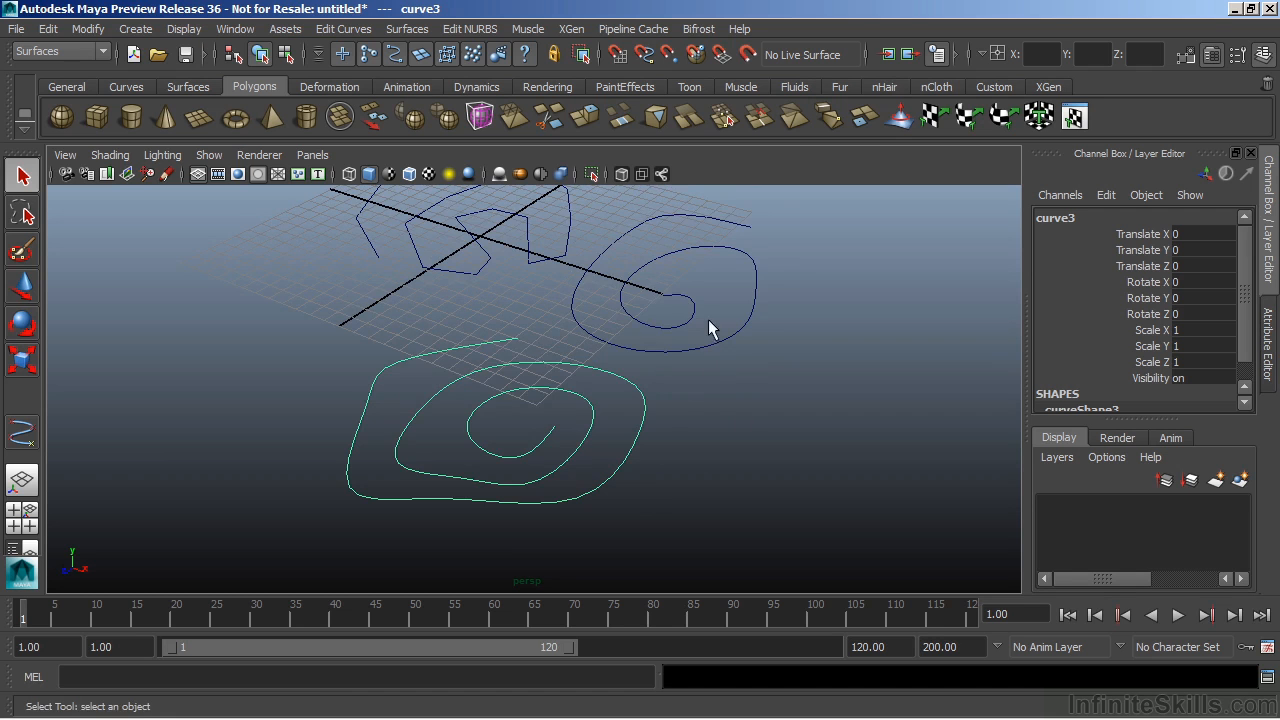
alt+drag(660, 383, 696, 468)
alt+middle_drag(697, 449, 689, 413)
alt+drag(689, 413, 614, 481)
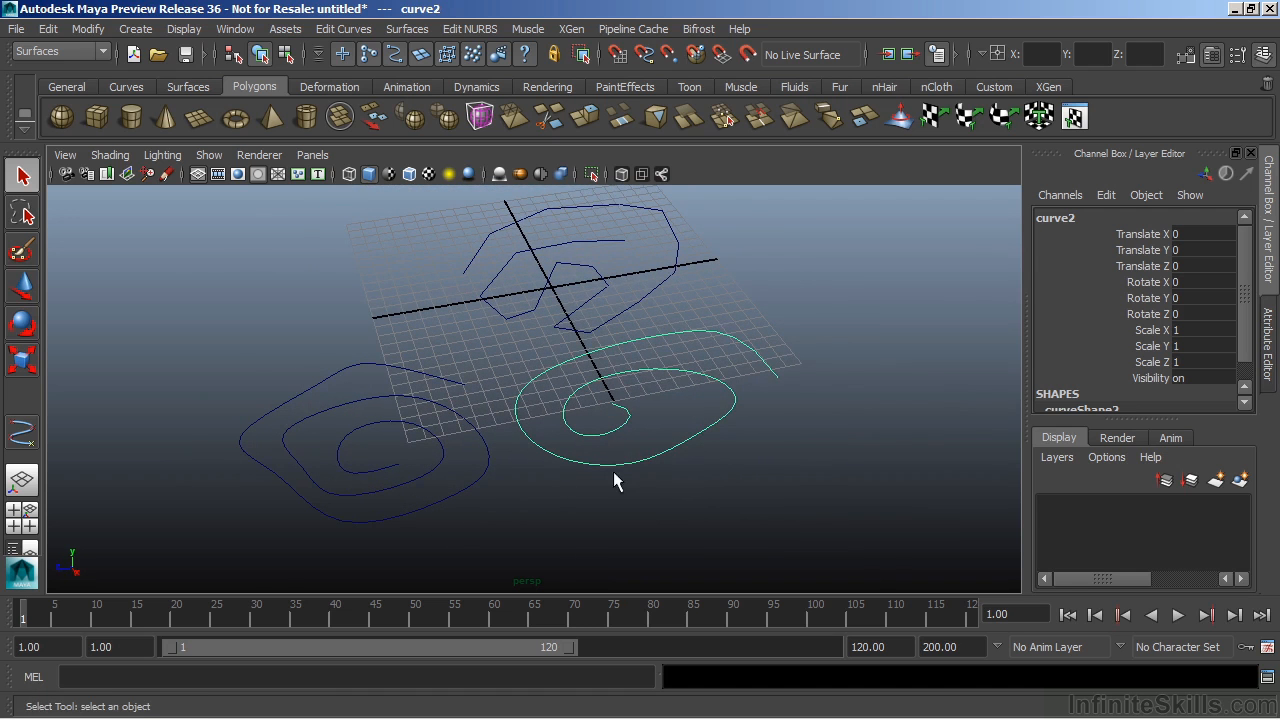
- Display the control vertices of the cubic CV spiral and select a single vertex on its outer turn
right_click(648, 376)
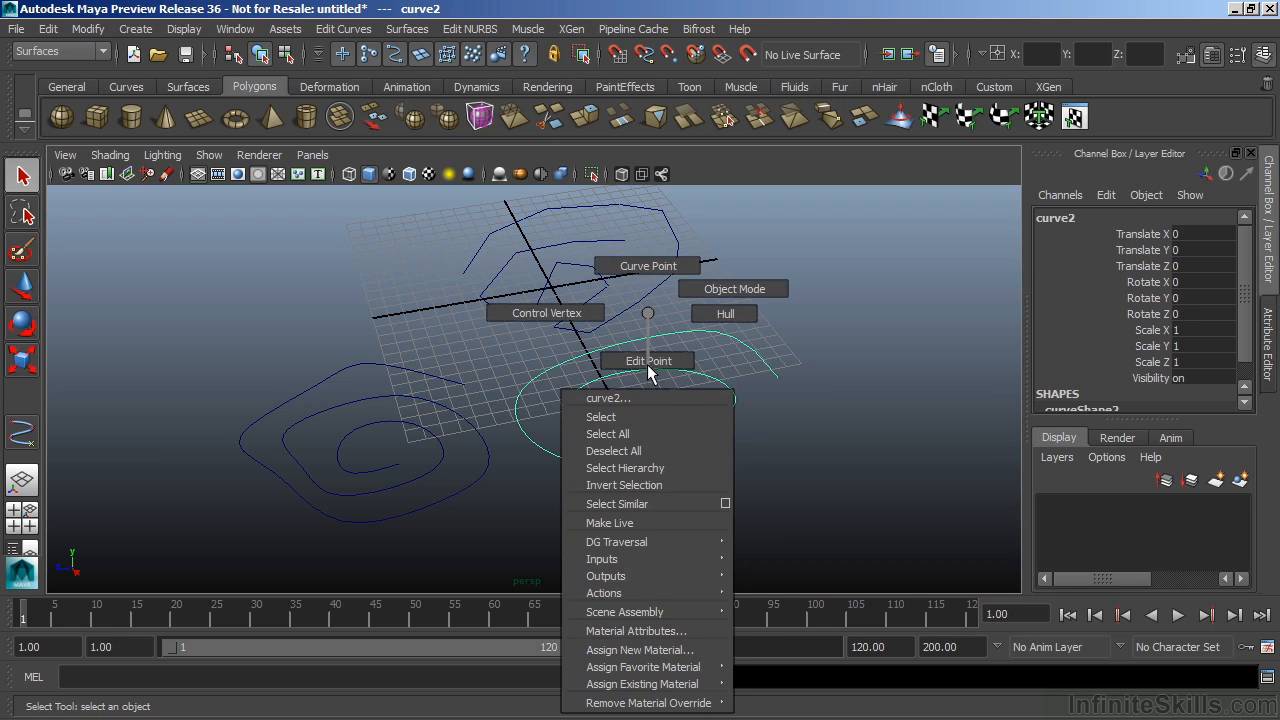
click(551, 314)
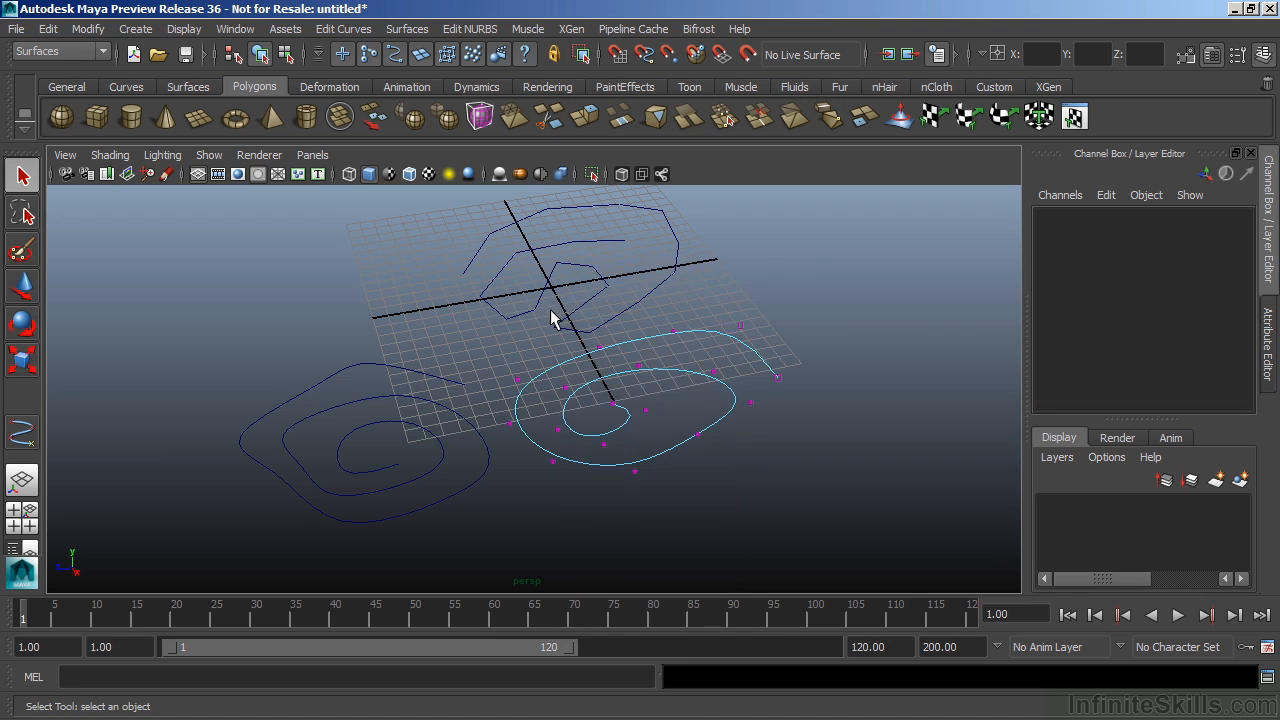
scroll(405, 503, up, 3)
alt+middle_drag(563, 486, 594, 437)
alt+drag(594, 437, 620, 400)
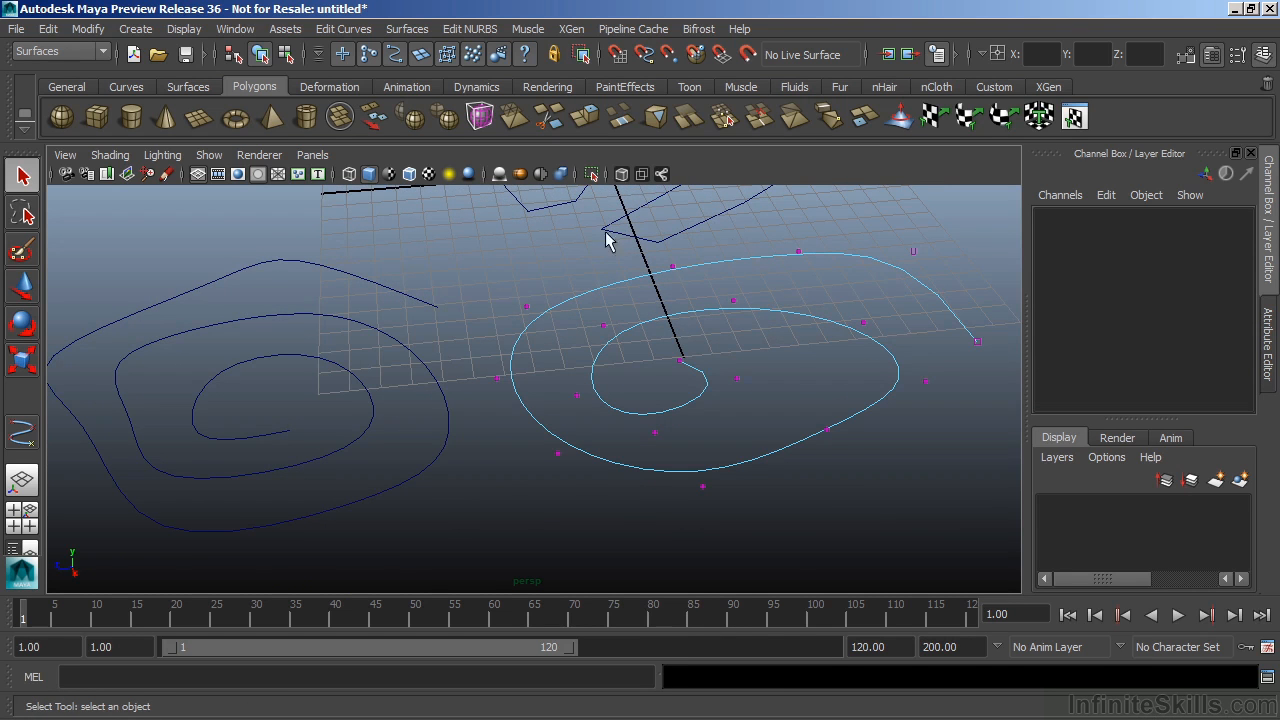
alt+middle_drag(694, 397, 676, 400)
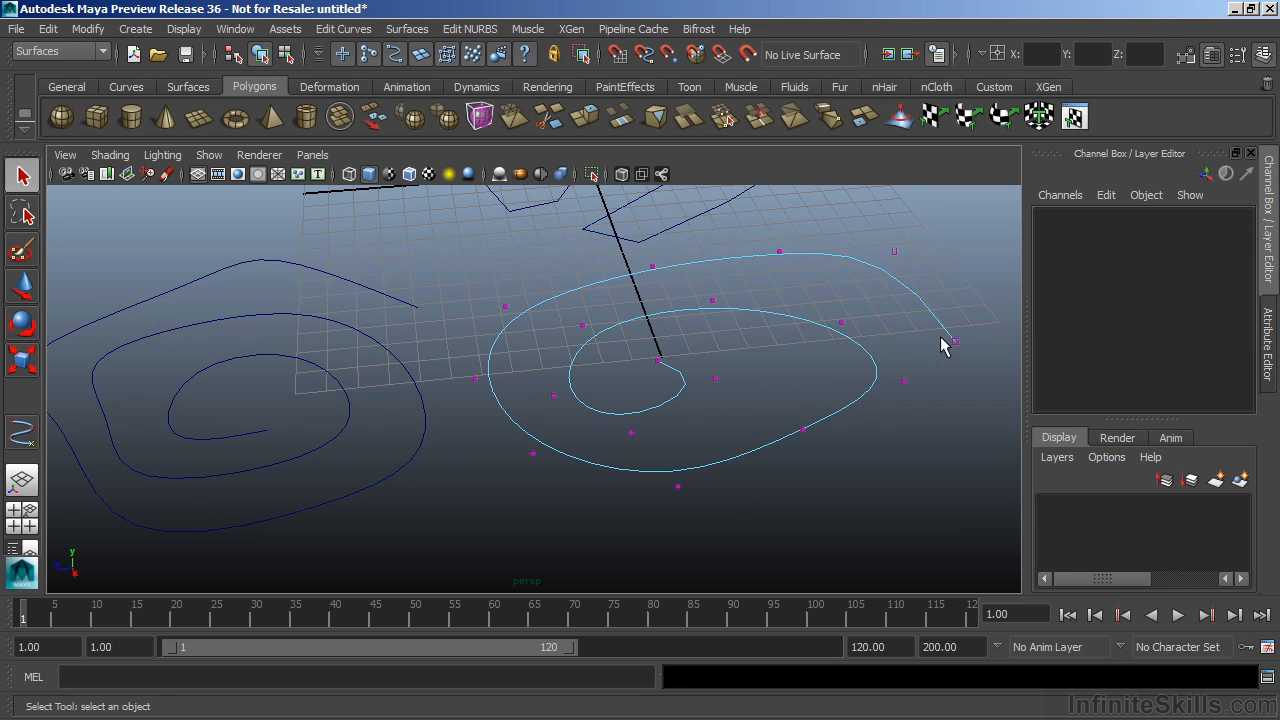
drag(519, 316, 522, 345)
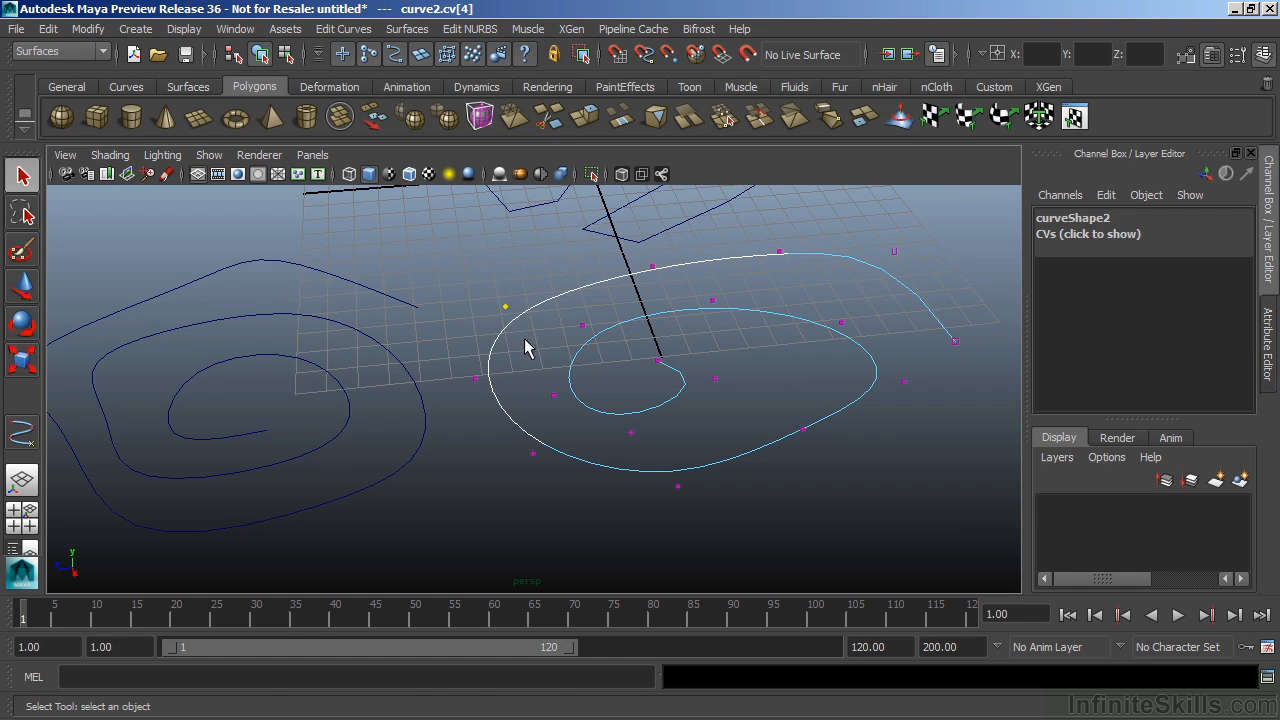
- Move the selected control vertex on the outer turn of the cubic CV spiral with the Move Tool
key(w)
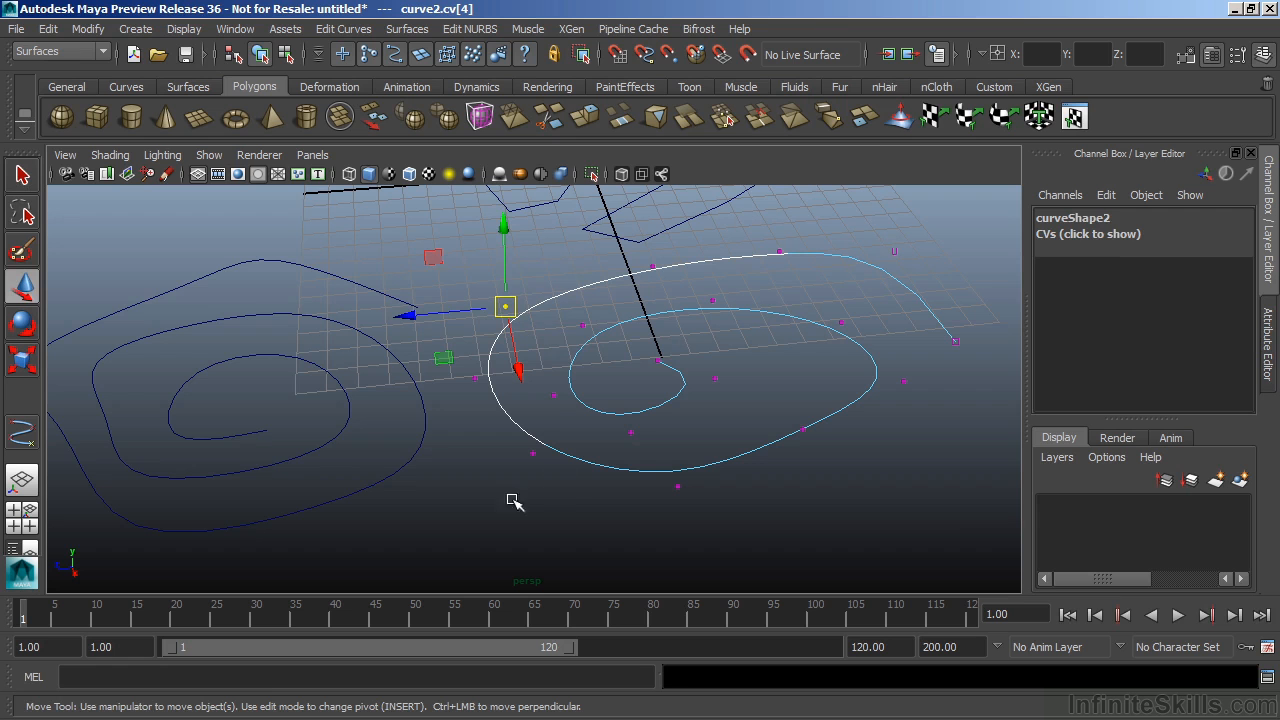
drag(505, 306, 500, 271)
alt+drag(543, 366, 586, 300)
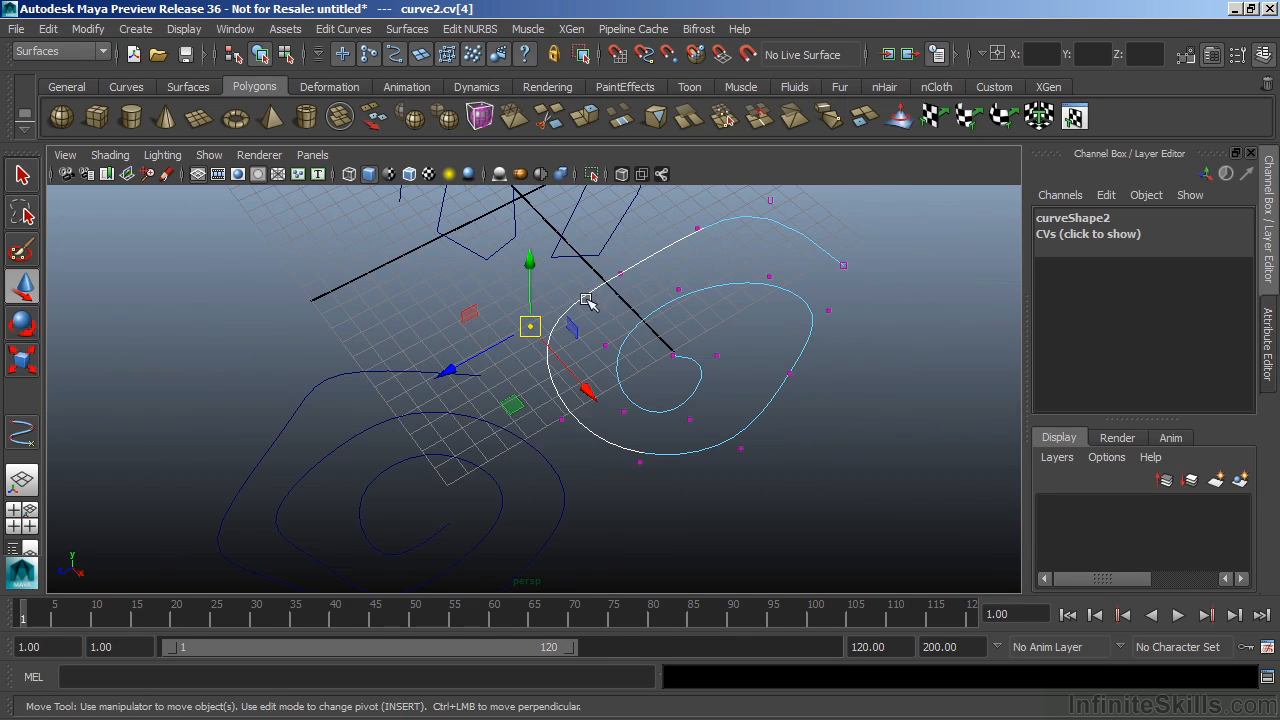
- Add the neighbouring outer-turn vertex to the selection, scale the pair, switch to the Rotate Tool, and clear the selection
shift+click(562, 419)
key(r)
drag(546, 371, 486, 337)
key(e)
click(866, 429)
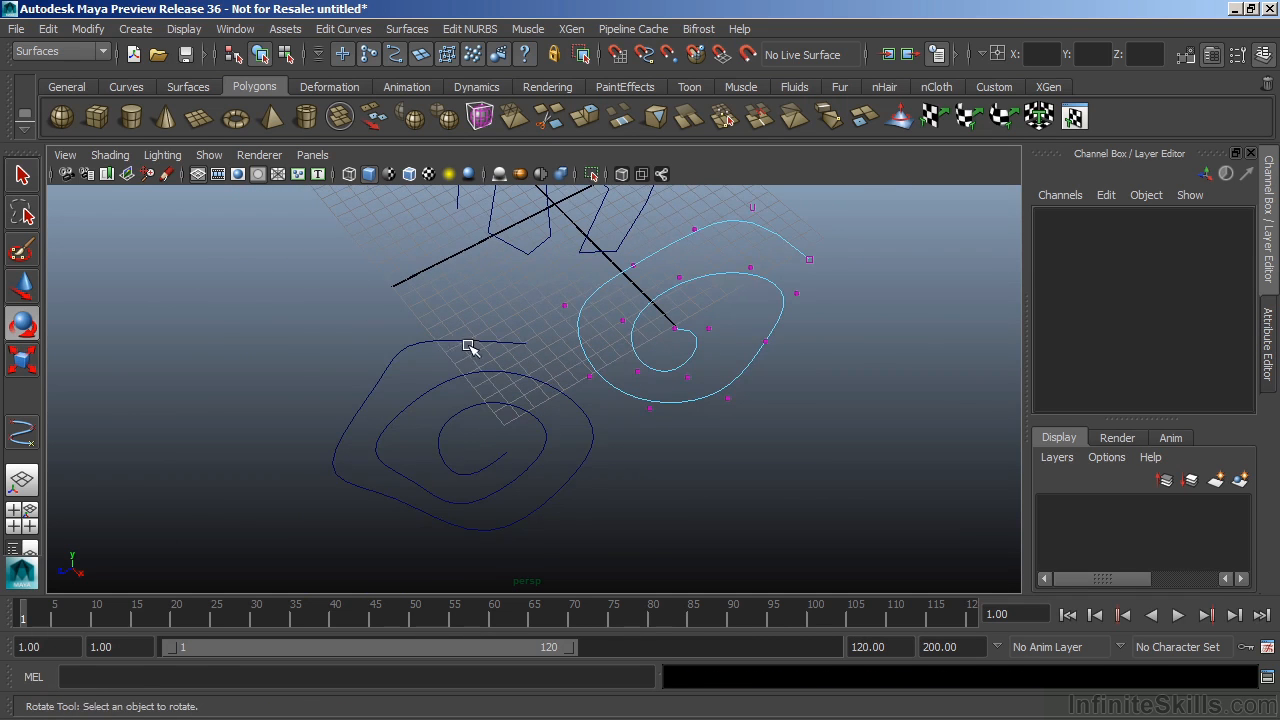
- Select the EP spiral and the cubic CV spiral in turn to compare the two curves
click(469, 340)
right_drag(466, 339, 462, 313)
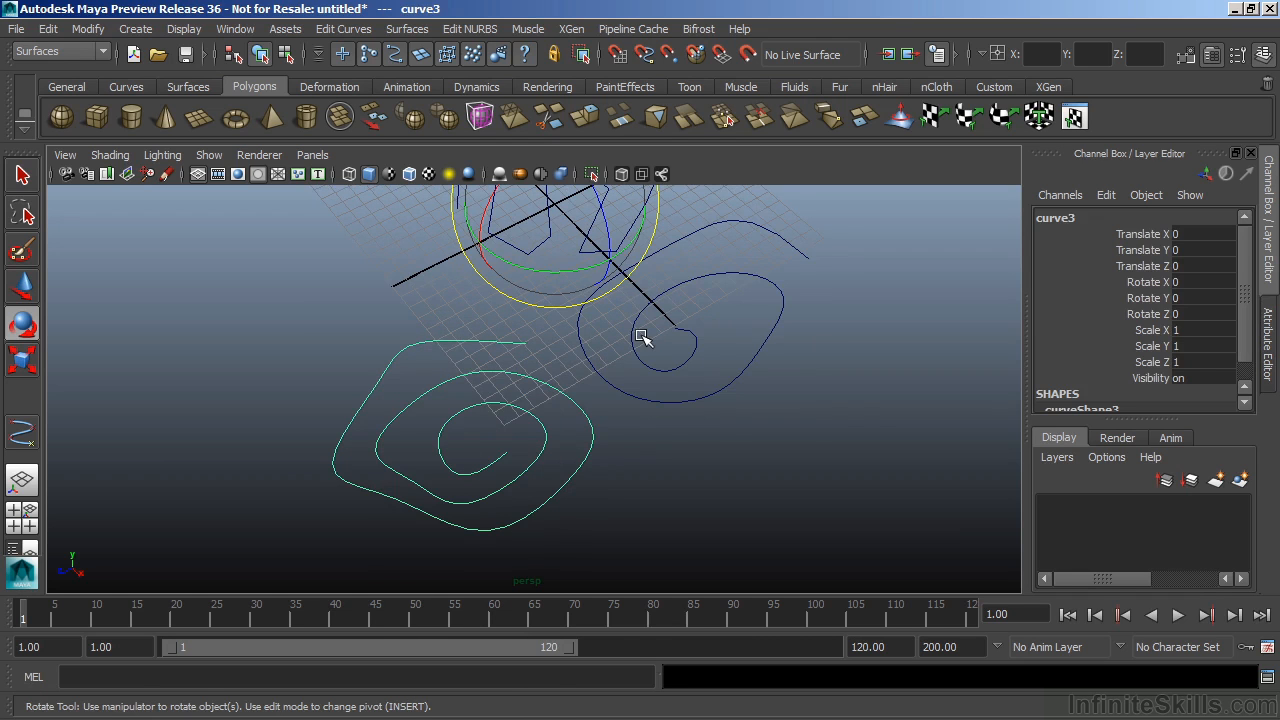
click(648, 398)
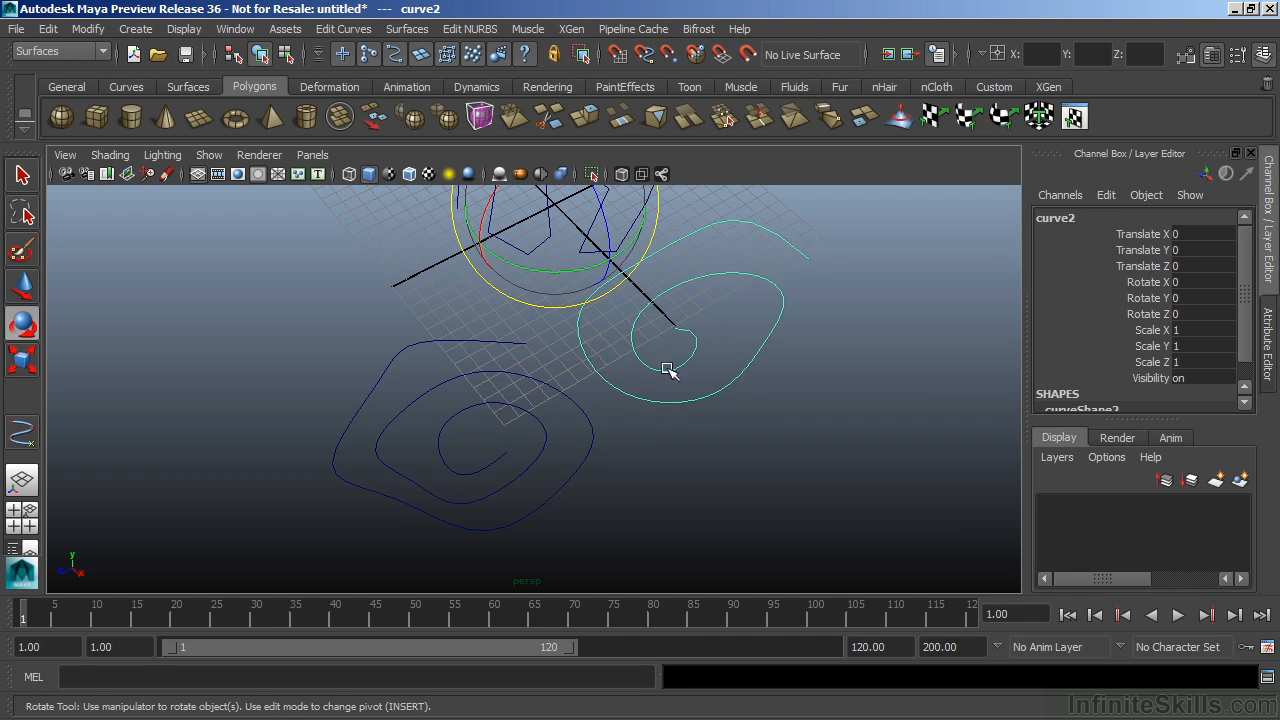
click(589, 424)
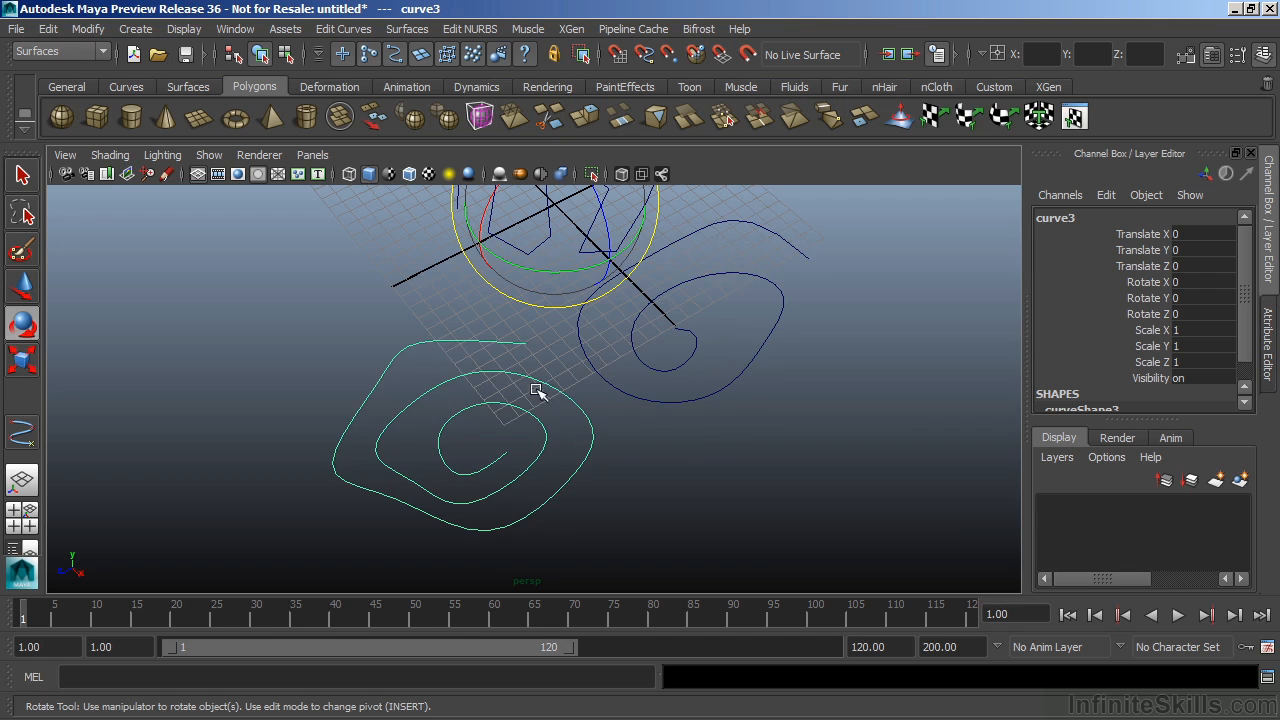
click(694, 403)
click(676, 394)
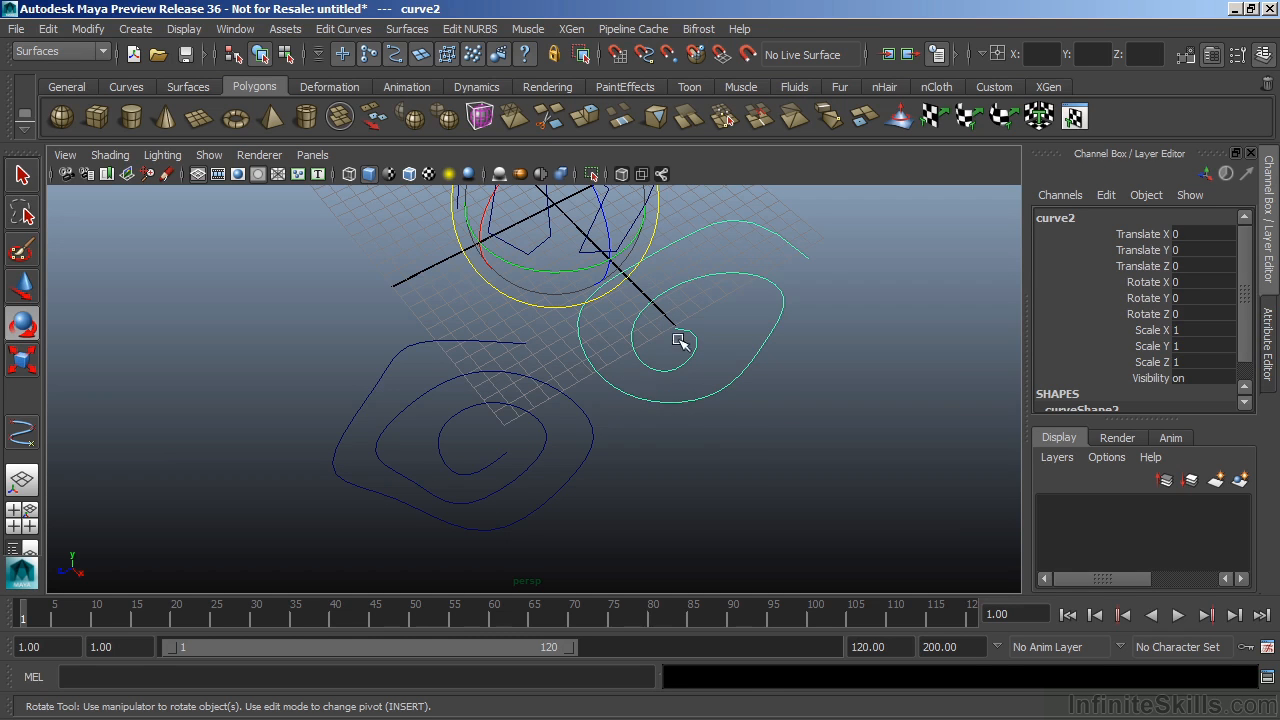
- Display the CV spiral's edit points and move one on its outer turn to about X 8.7, Y 0.4, Z 3.9 cm
right_click(676, 404)
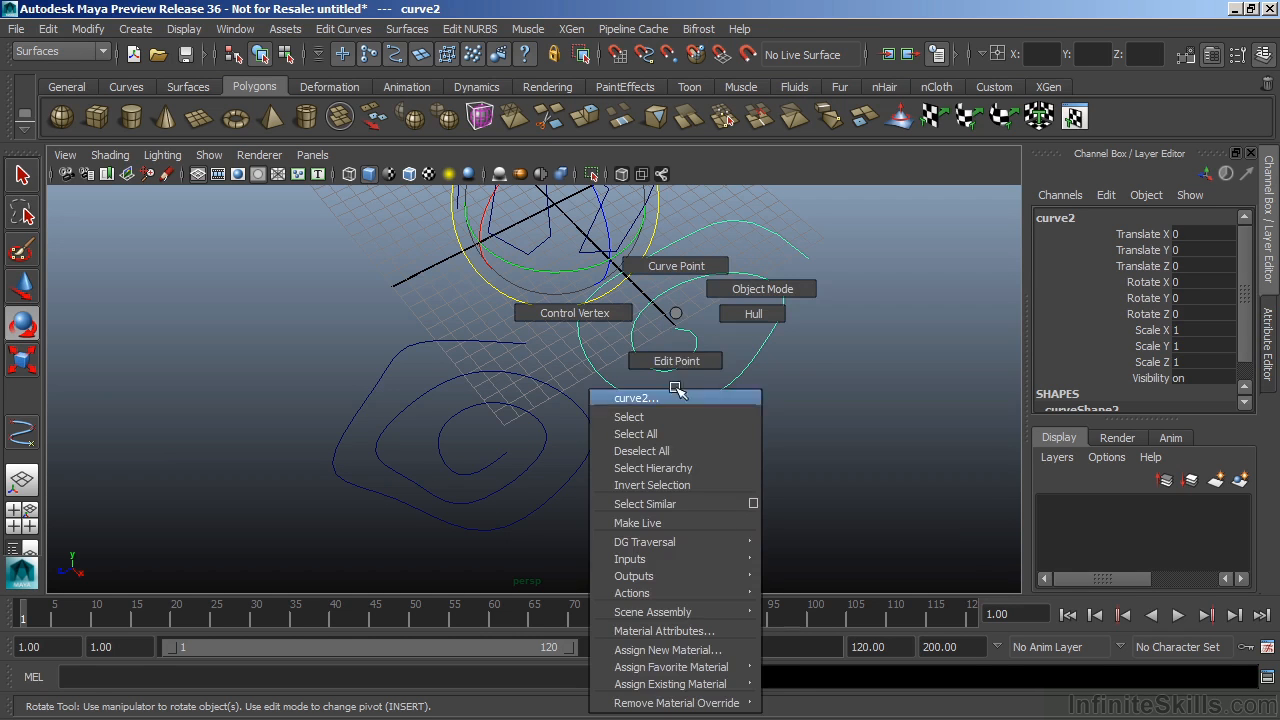
click(676, 361)
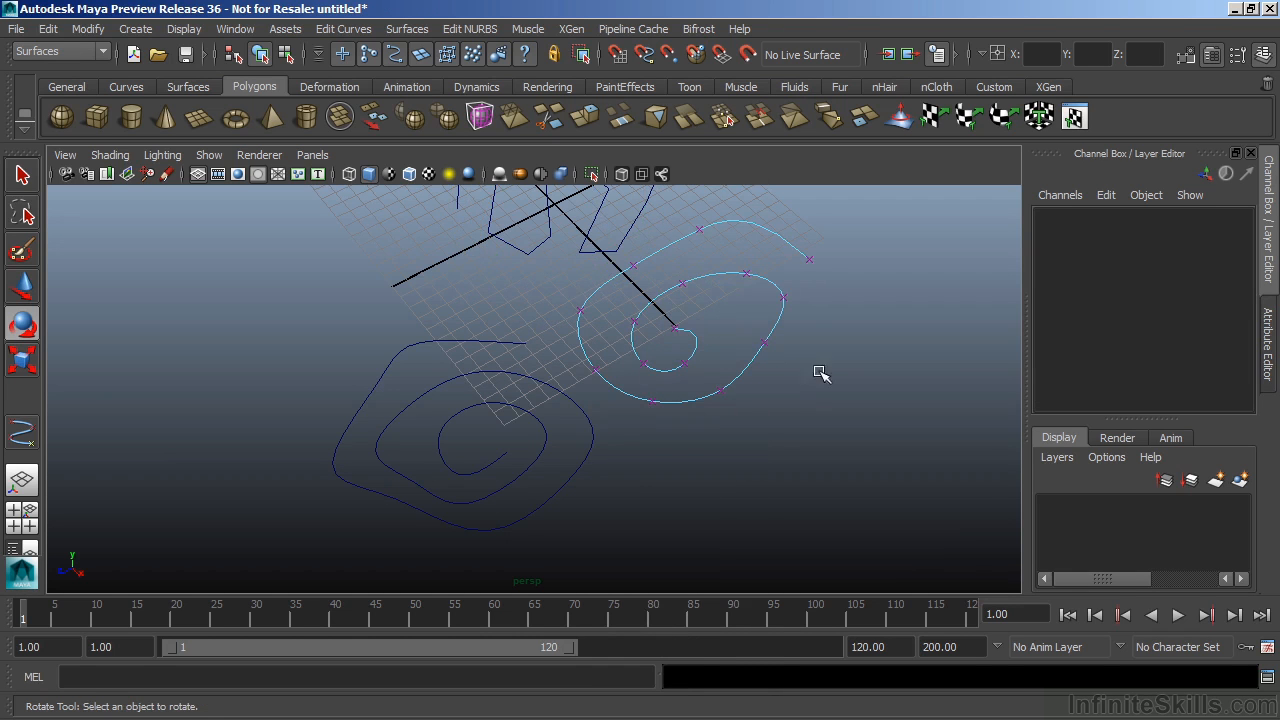
click(581, 311)
alt+right_drag(382, 388, 452, 393)
key(w)
alt+middle_drag(569, 293, 475, 366)
alt+right_drag(320, 483, 556, 466)
alt+middle_drag(666, 400, 647, 400)
alt+drag(627, 400, 483, 368)
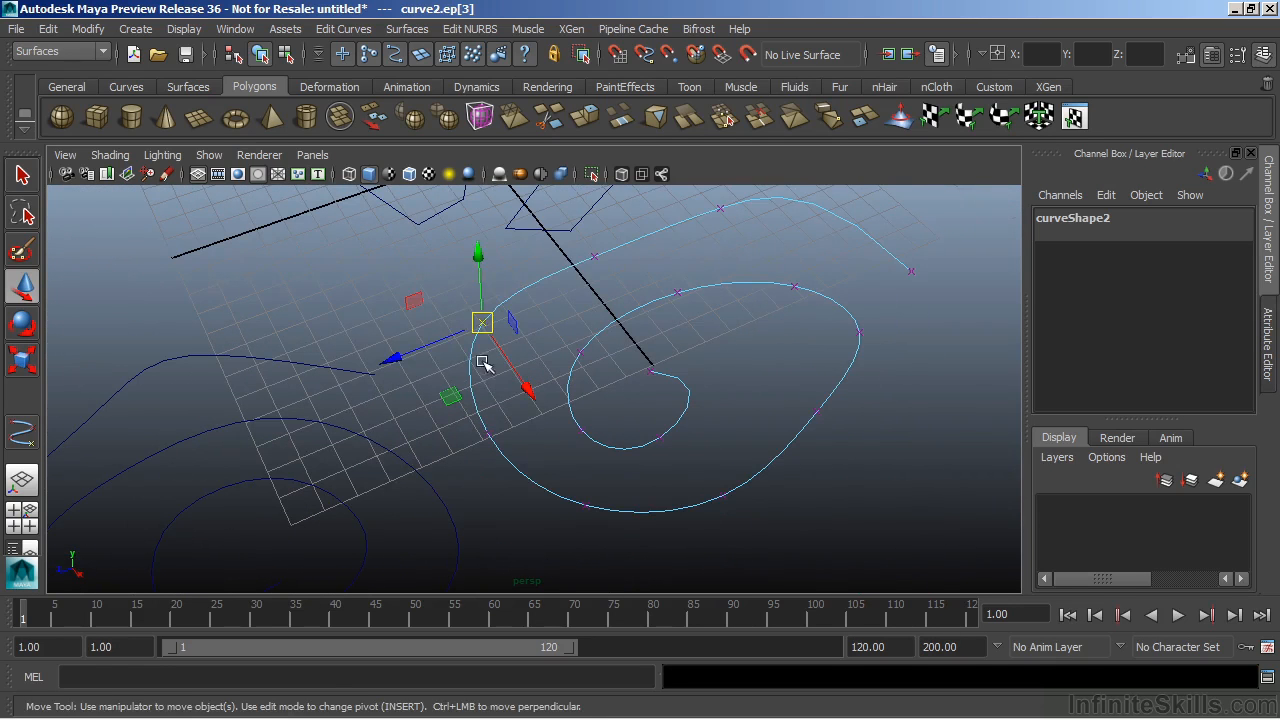
mouse_move(481, 322)
mouse_down()
mouse_move(417, 309)
mouse_move(563, 360)
mouse_move(477, 303)
mouse_move(397, 366)
mouse_move(509, 310)
mouse_move(446, 297)
mouse_move(331, 306)
mouse_move(349, 323)
mouse_move(474, 329)
mouse_move(320, 309)
mouse_move(466, 334)
mouse_move(380, 354)
mouse_move(514, 297)
mouse_move(447, 356)
mouse_move(492, 318)
mouse_move(458, 305)
mouse_move(496, 331)
mouse_up()
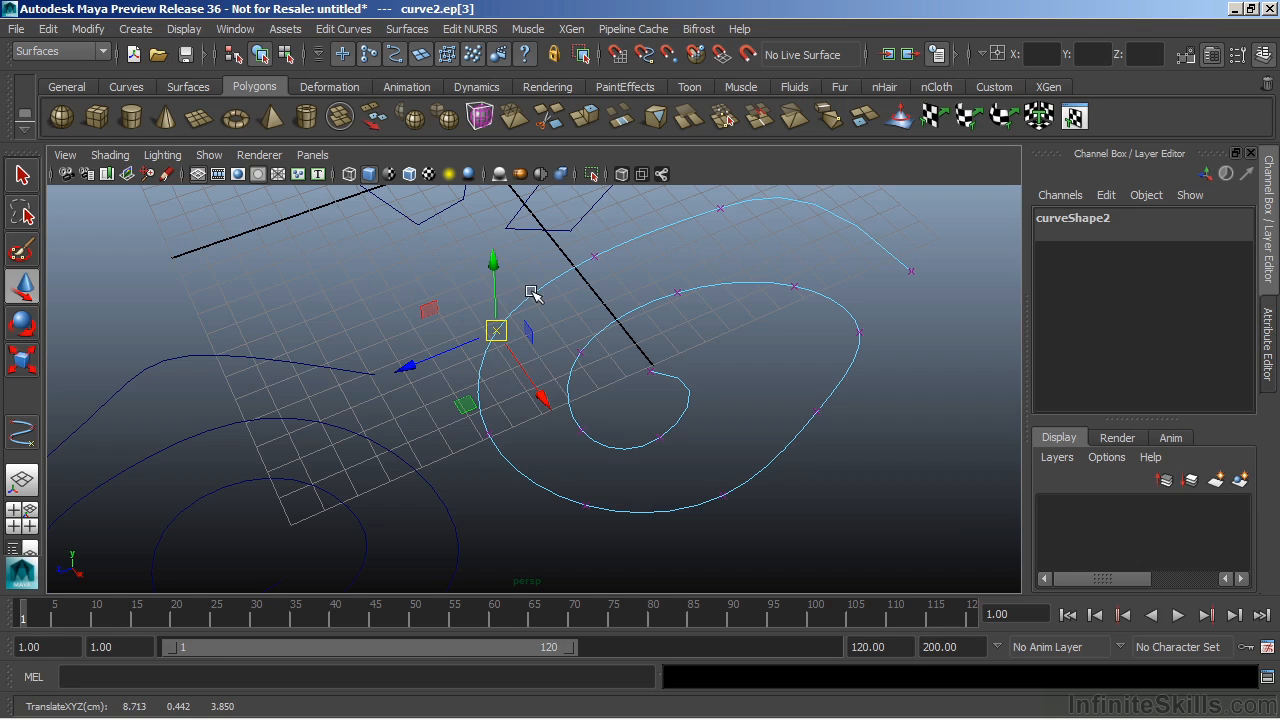
- Display the CV spiral's control vertices again and move the outer-turn vertex outward to about X 7.0, Y 0.8, Z 6.4 cm
right_drag(531, 292, 460, 318)
drag(460, 318, 403, 315)
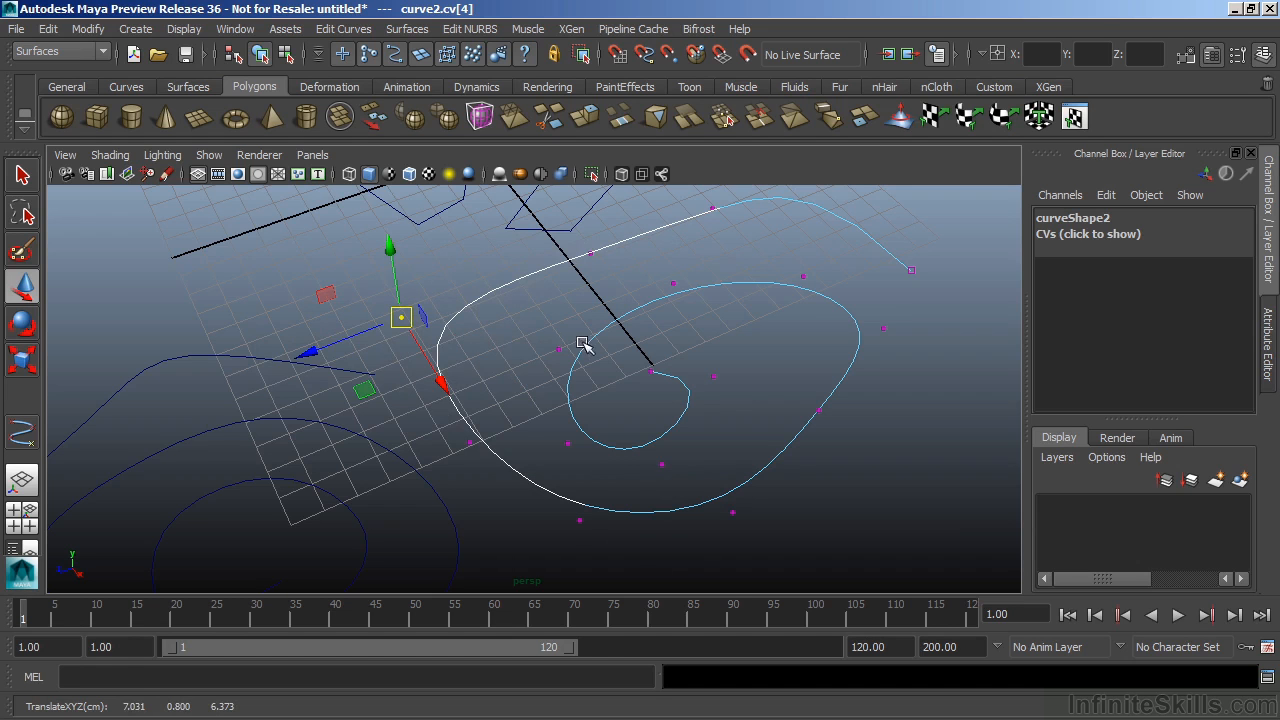
alt+drag(540, 360, 687, 368)
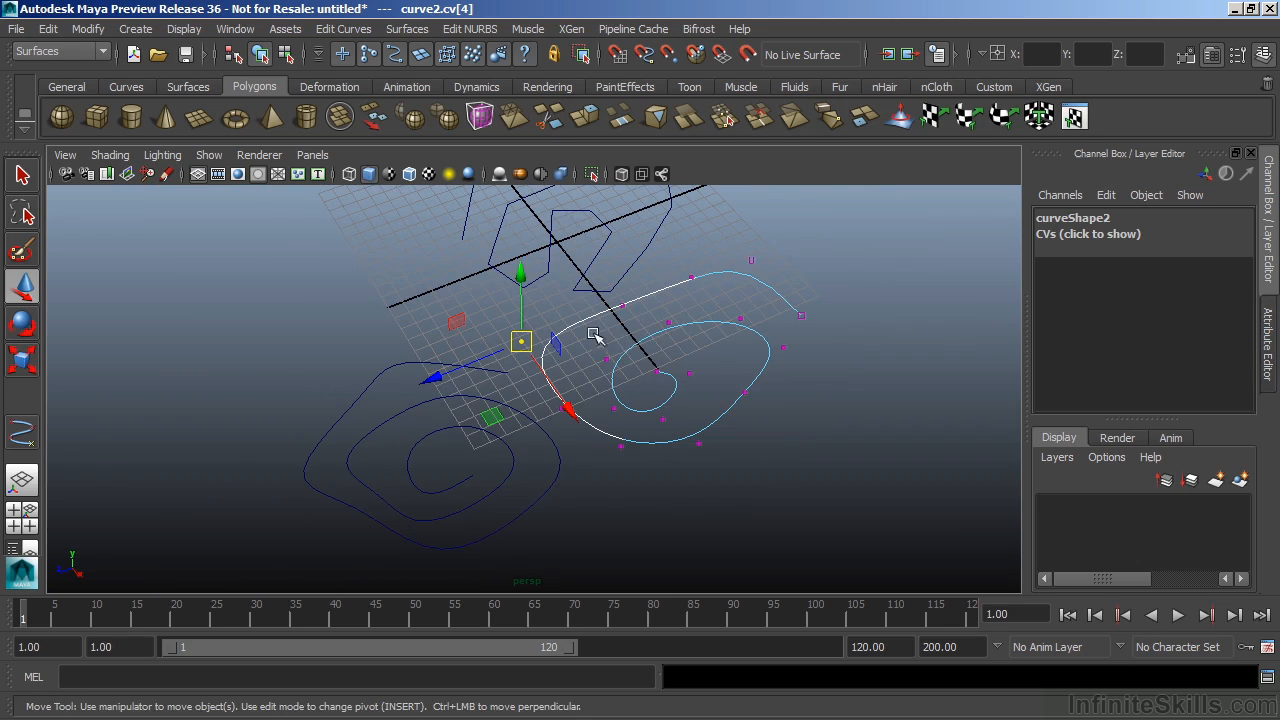
alt+drag(614, 392, 529, 366)
- Display the EP spiral's control vertices and move two on the outer turn and one on the inner turn outward to round its shape
click(374, 420)
alt+drag(374, 420, 460, 390)
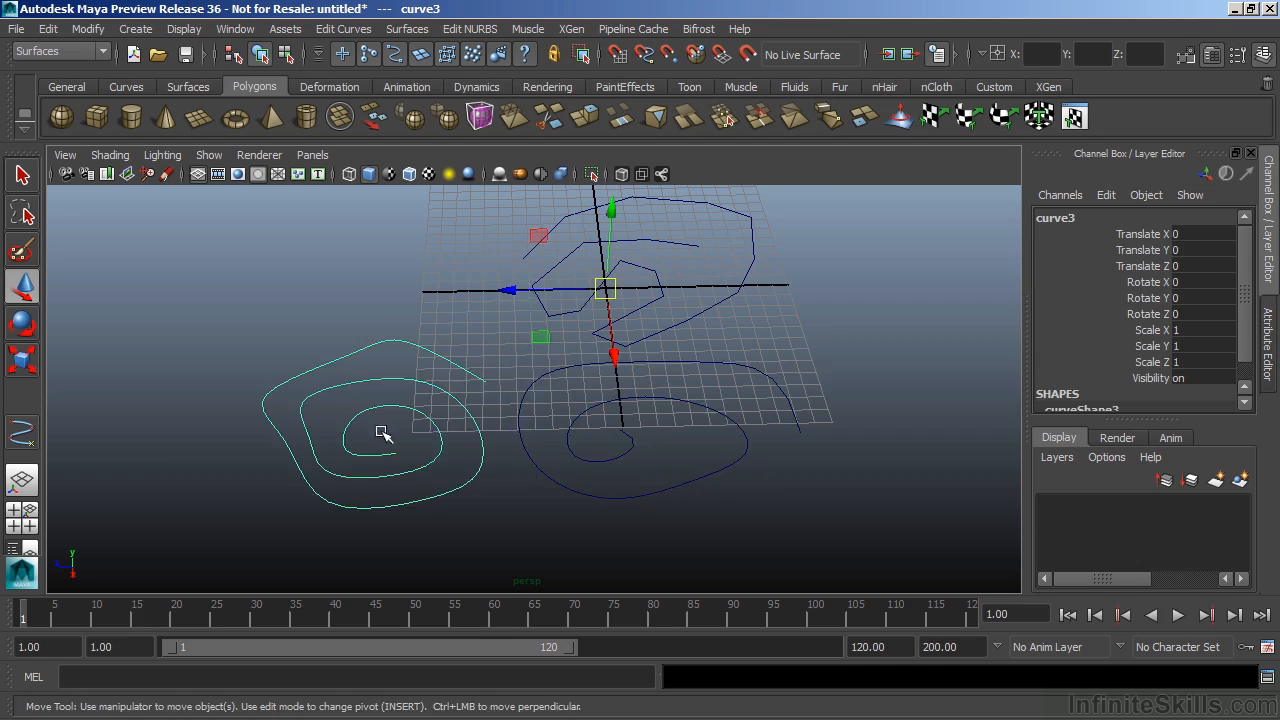
right_drag(427, 368, 368, 313)
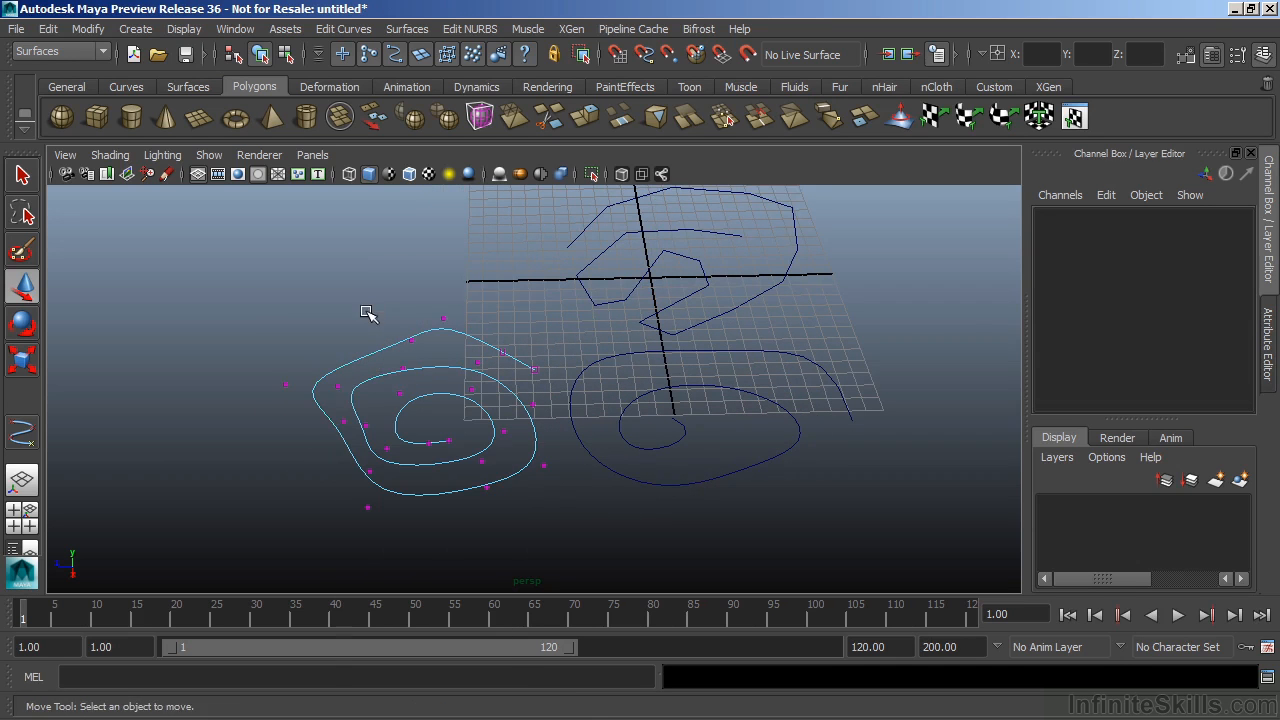
click(330, 415)
drag(342, 422, 279, 462)
click(410, 343)
drag(413, 341, 318, 345)
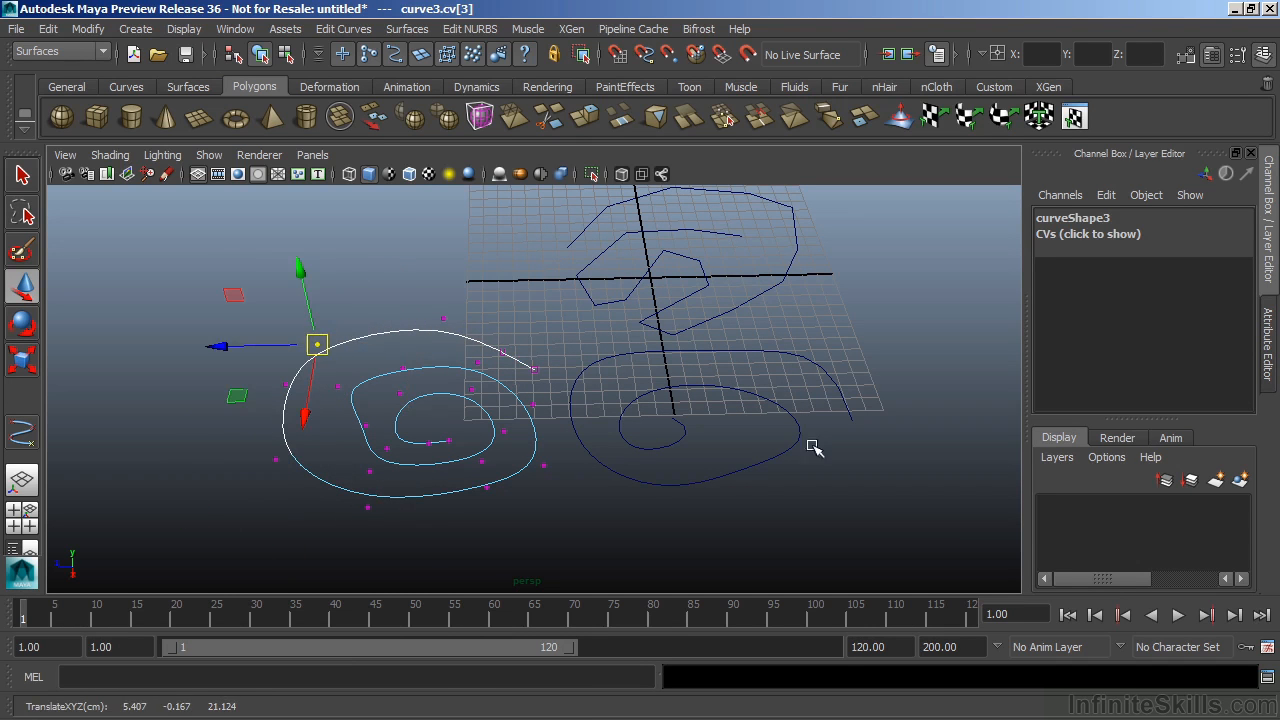
click(363, 420)
drag(363, 423, 330, 433)
- Try to move an edit point on the outer turn of the EP spiral, and undo the move
right_drag(390, 372, 390, 360)
click(345, 336)
mouse_move(345, 336)
mouse_down()
mouse_move(329, 323)
mouse_move(346, 363)
mouse_move(306, 296)
mouse_move(323, 331)
mouse_up()
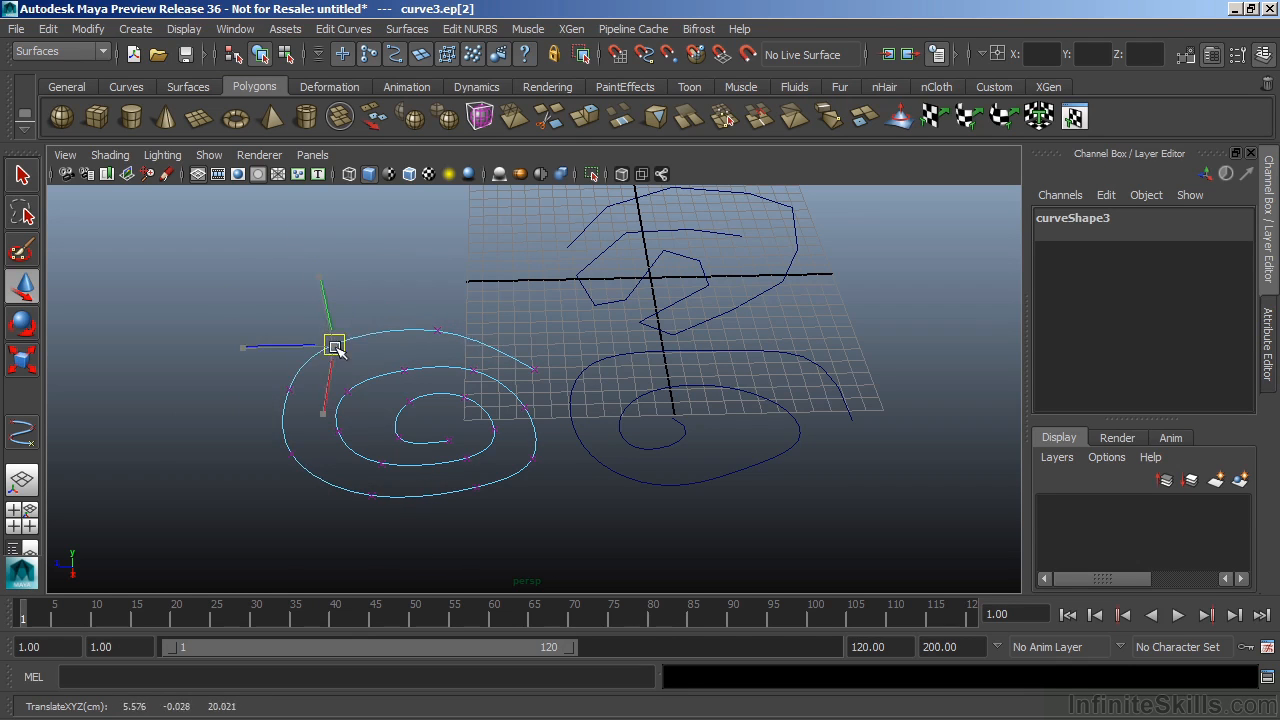
key(ctrl+z)
- Display the linear curve's control vertices and move the second one to about X -5.3, Y 0.3, Z -3.8 cm
click(620, 243)
alt+drag(620, 243, 608, 400)
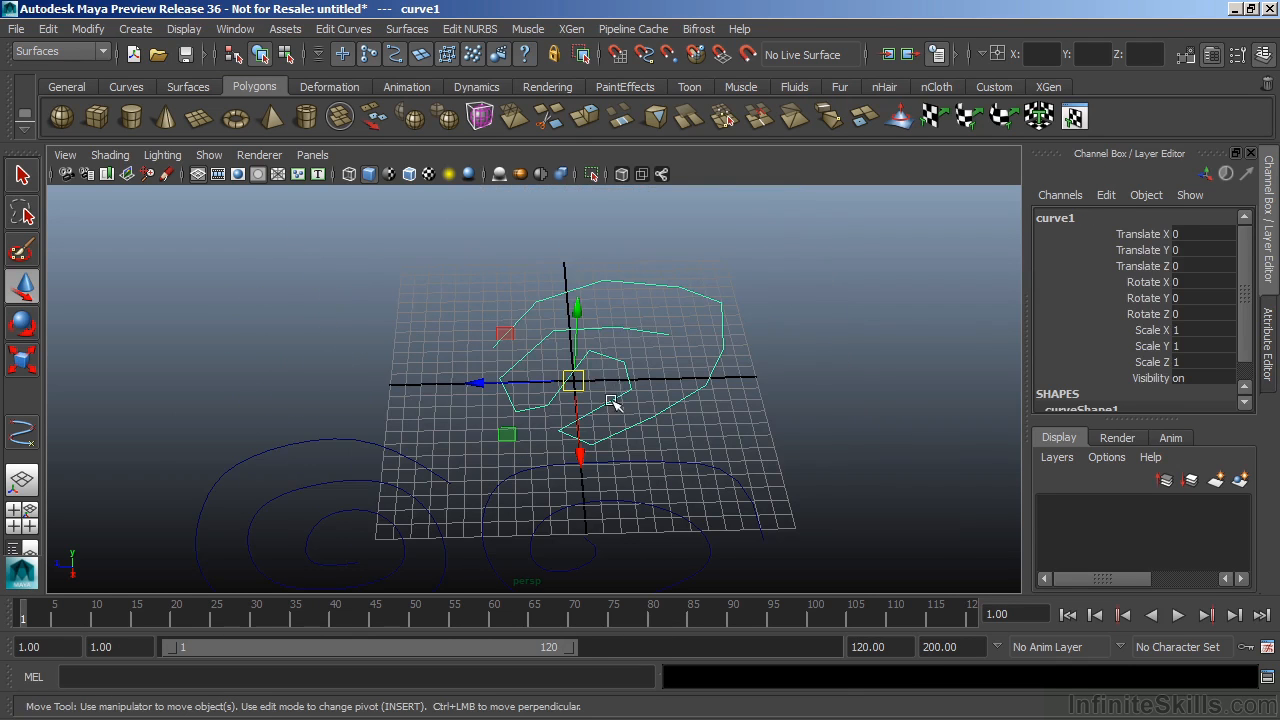
alt+right_drag(548, 405, 805, 388)
alt+middle_drag(711, 307, 672, 331)
right_drag(635, 305, 590, 300)
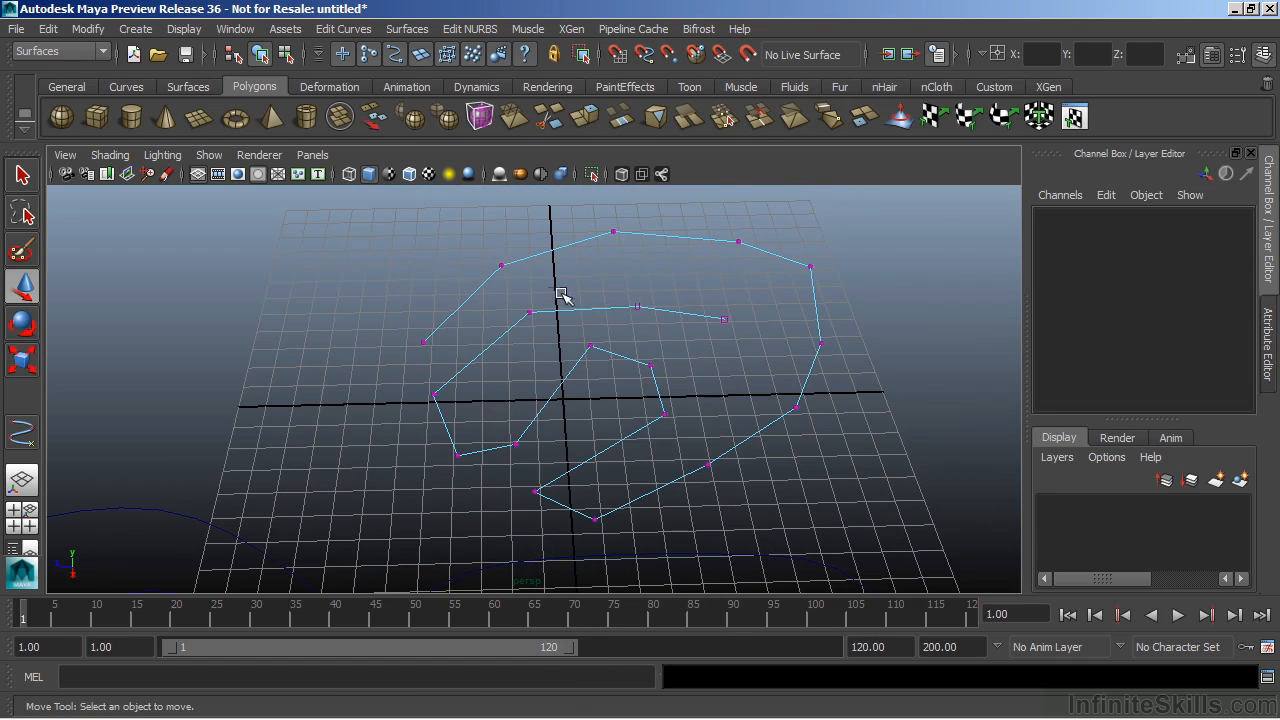
click(637, 306)
mouse_move(638, 297)
mouse_down()
mouse_move(611, 257)
mouse_move(606, 280)
mouse_move(650, 302)
mouse_move(651, 288)
mouse_up()
- Display the linear curve's edit points, move the second one to about X -4.9, Y -0.1, Z -4.0 cm, and return to object selection
right_click(653, 297)
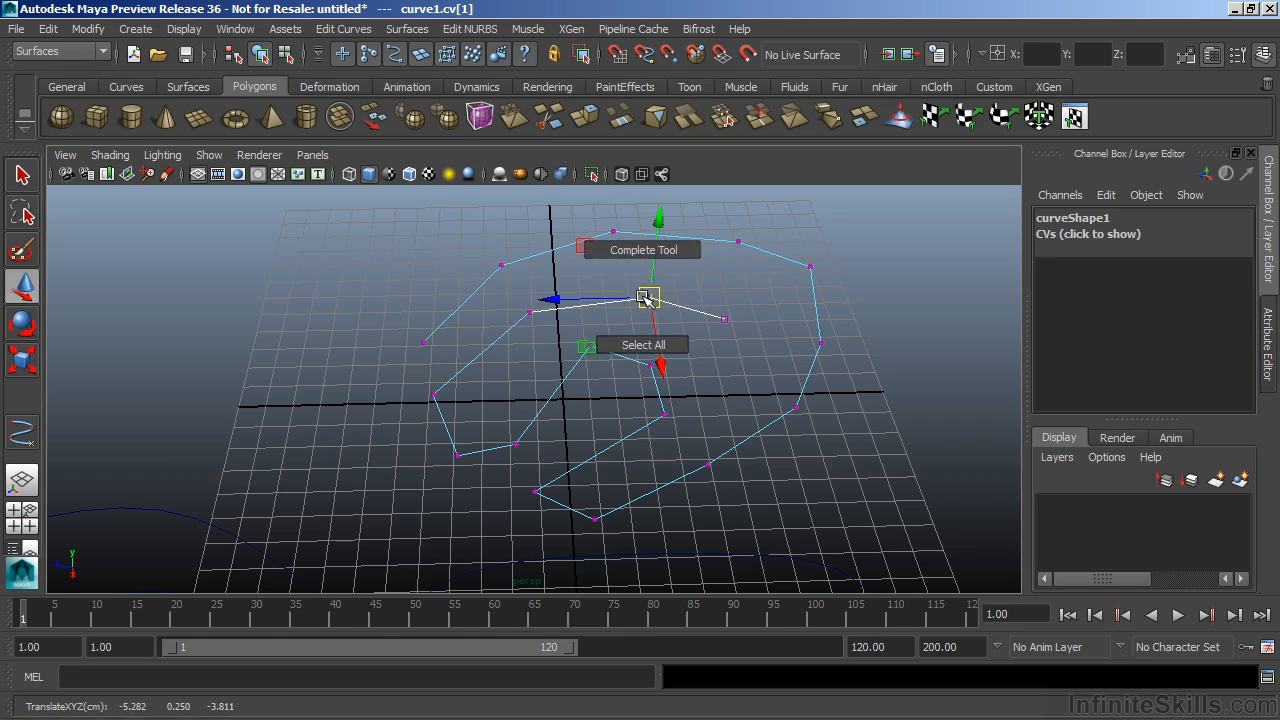
right_drag(626, 305, 529, 303)
click(650, 299)
mouse_move(650, 299)
mouse_down()
mouse_move(691, 288)
mouse_move(650, 285)
mouse_move(645, 262)
mouse_move(614, 326)
mouse_move(654, 311)
mouse_up()
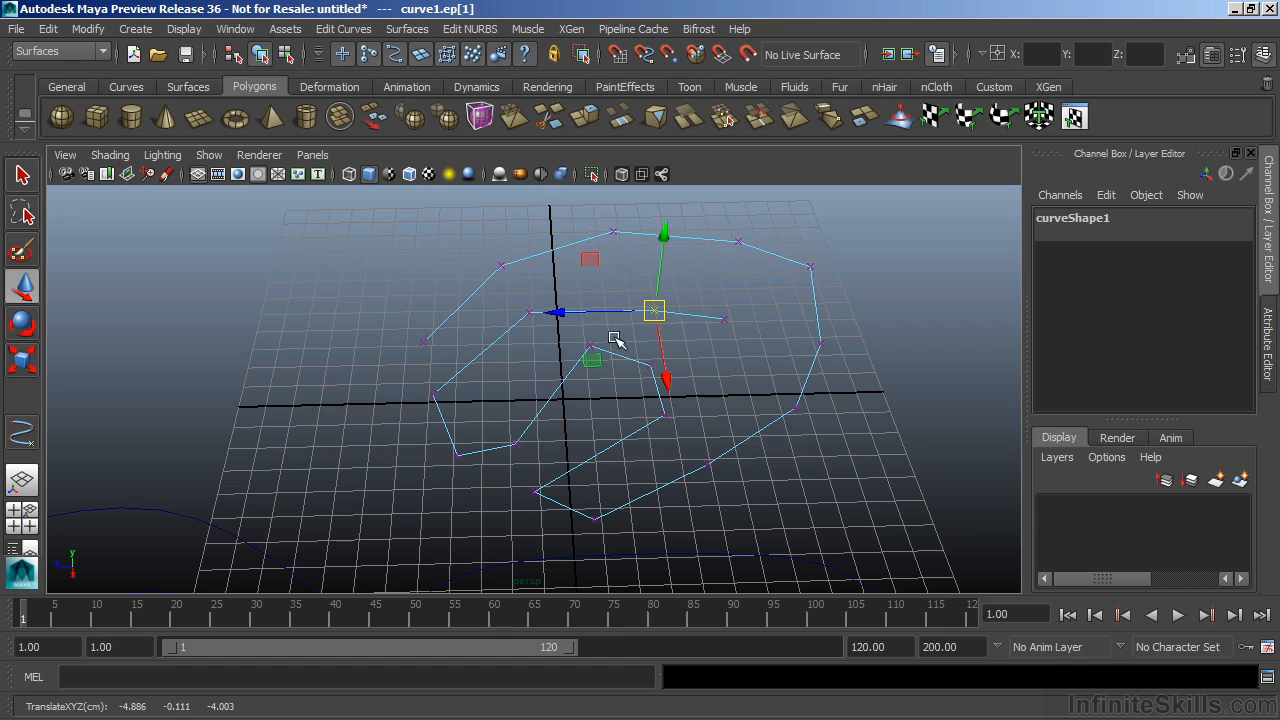
alt+right_drag(698, 405, 592, 375)
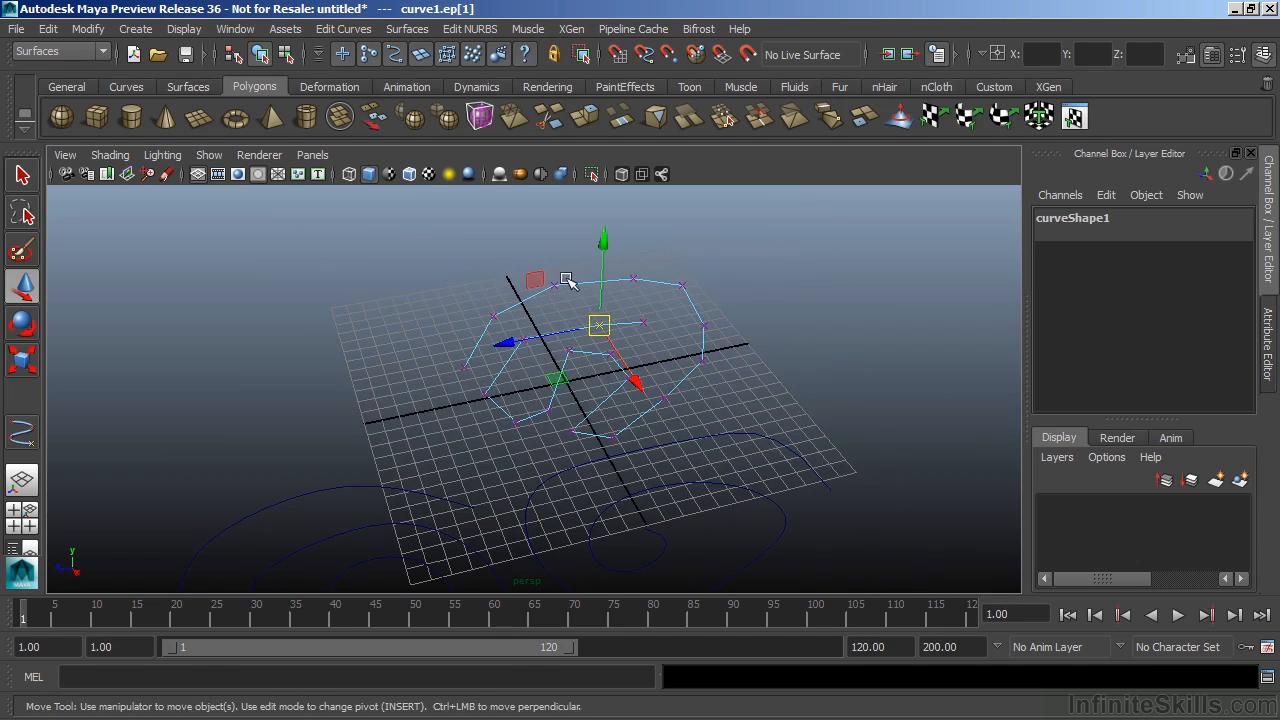
alt+drag(608, 349, 576, 342)
key(F8)
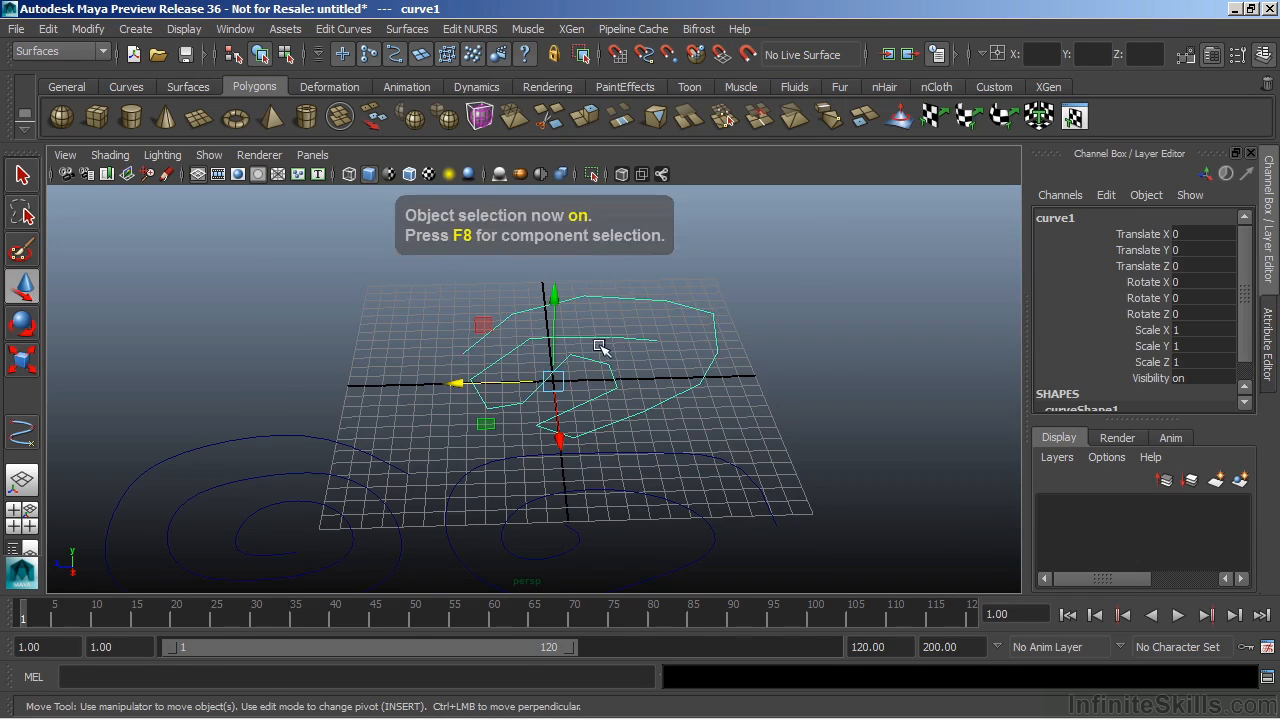
- Draw a large freehand cubic curve looping around the grid and the existing curves with the Pencil Curve Tool
alt+right_drag(614, 349, 578, 372)
alt+drag(578, 372, 600, 438)
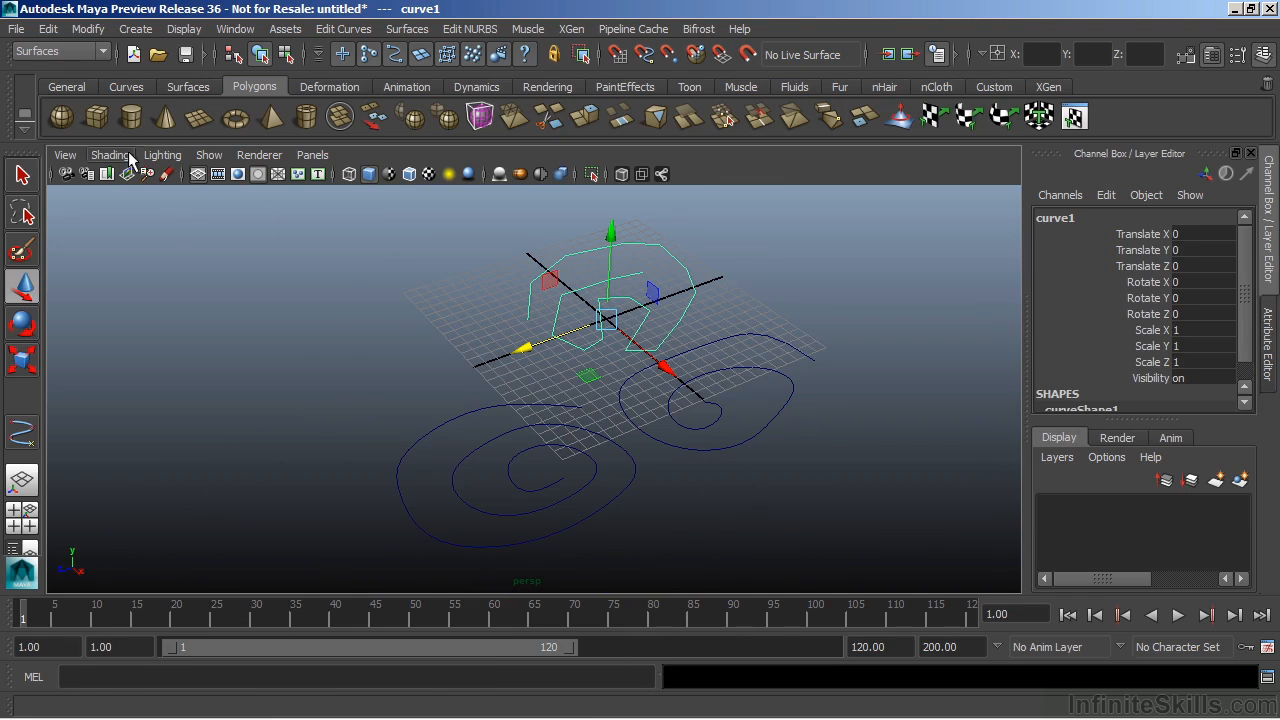
click(135, 30)
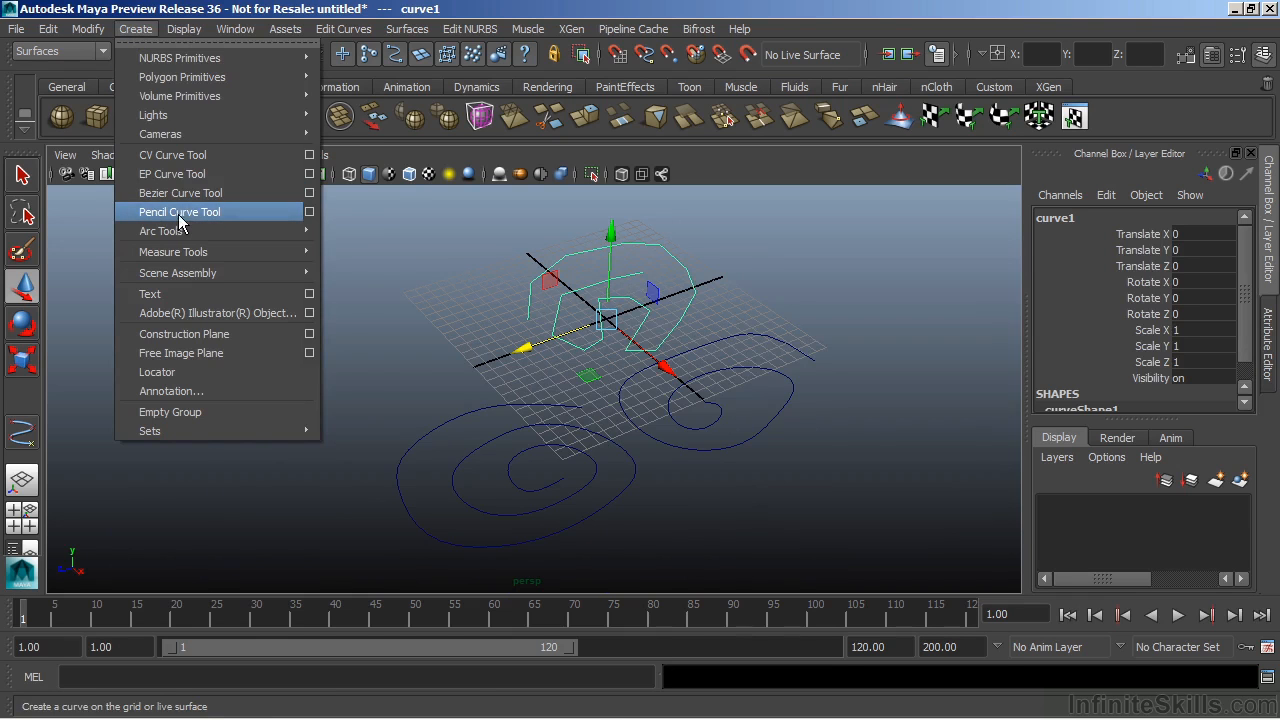
click(310, 213)
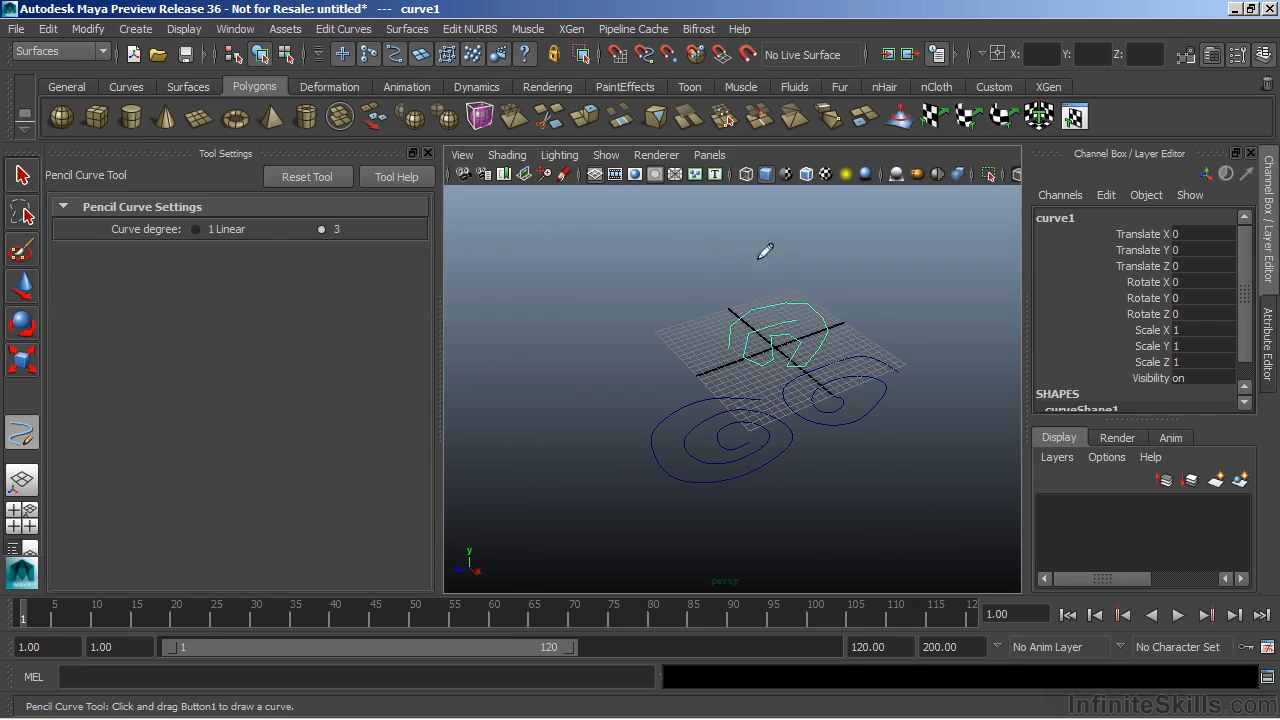
mouse_move(741, 255)
mouse_down()
mouse_move(688, 236)
mouse_move(593, 272)
mouse_move(670, 327)
mouse_up()
mouse_move(576, 394)
mouse_down()
mouse_move(657, 526)
mouse_move(921, 460)
mouse_move(876, 264)
mouse_move(681, 259)
mouse_up()
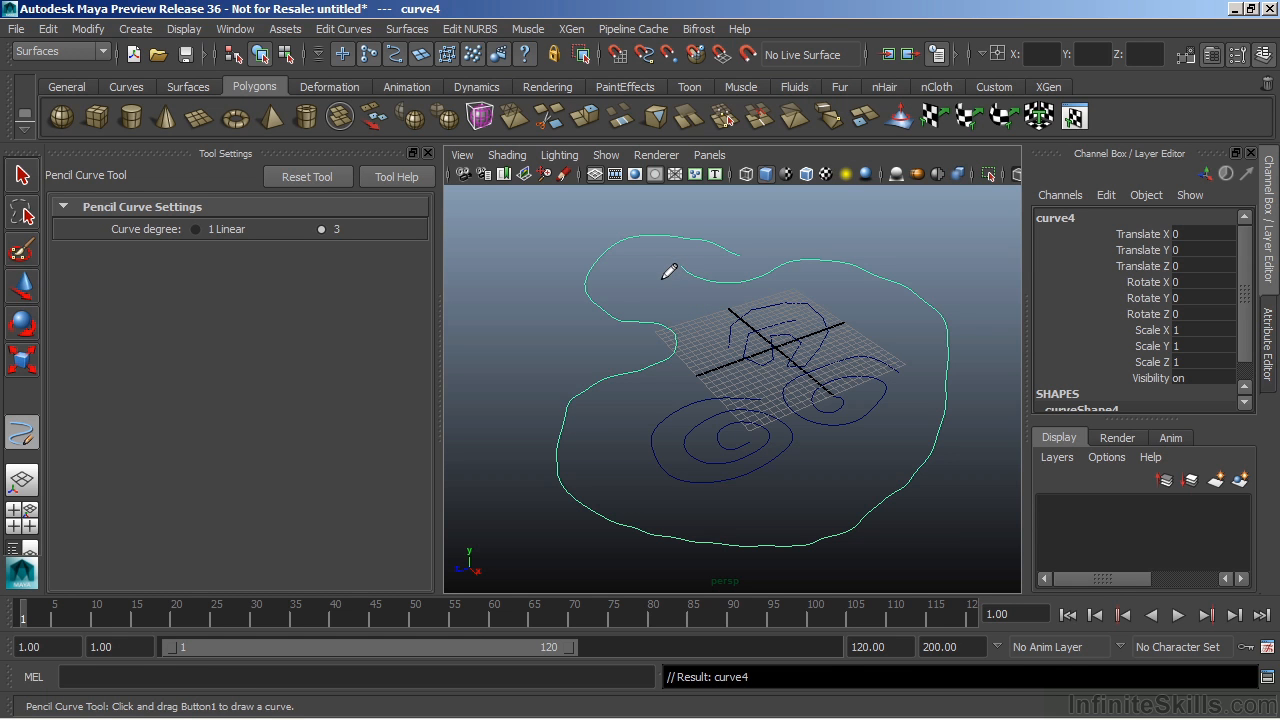
- Leave the Pencil Curve Tool, inspect the control vertices of the freehand curve, and return to object mode
key(q)
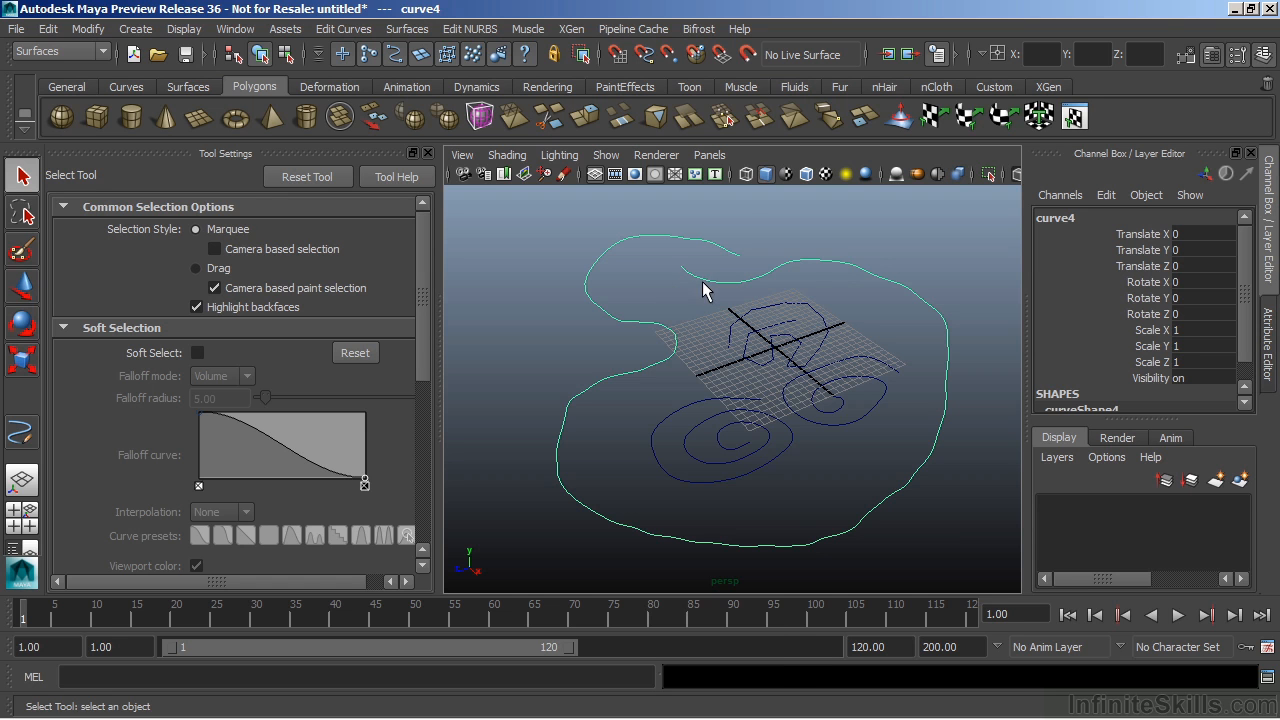
right_drag(704, 274, 651, 280)
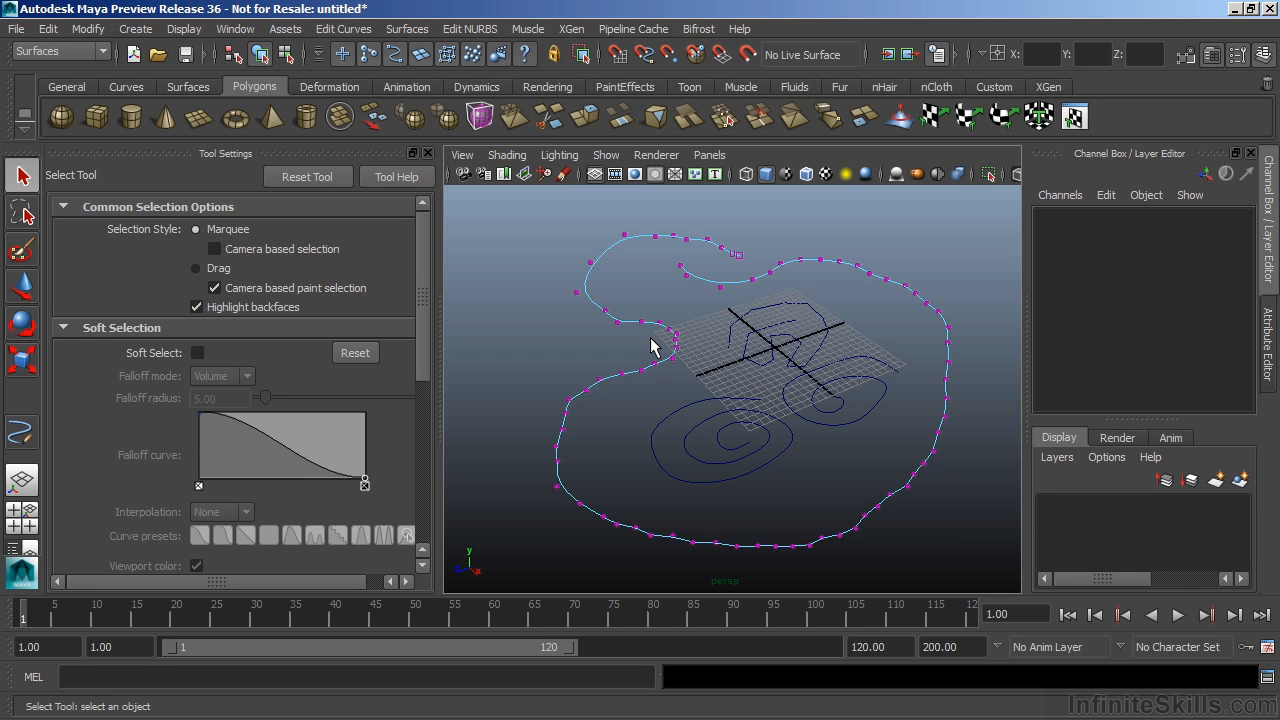
right_drag(662, 331, 668, 310)
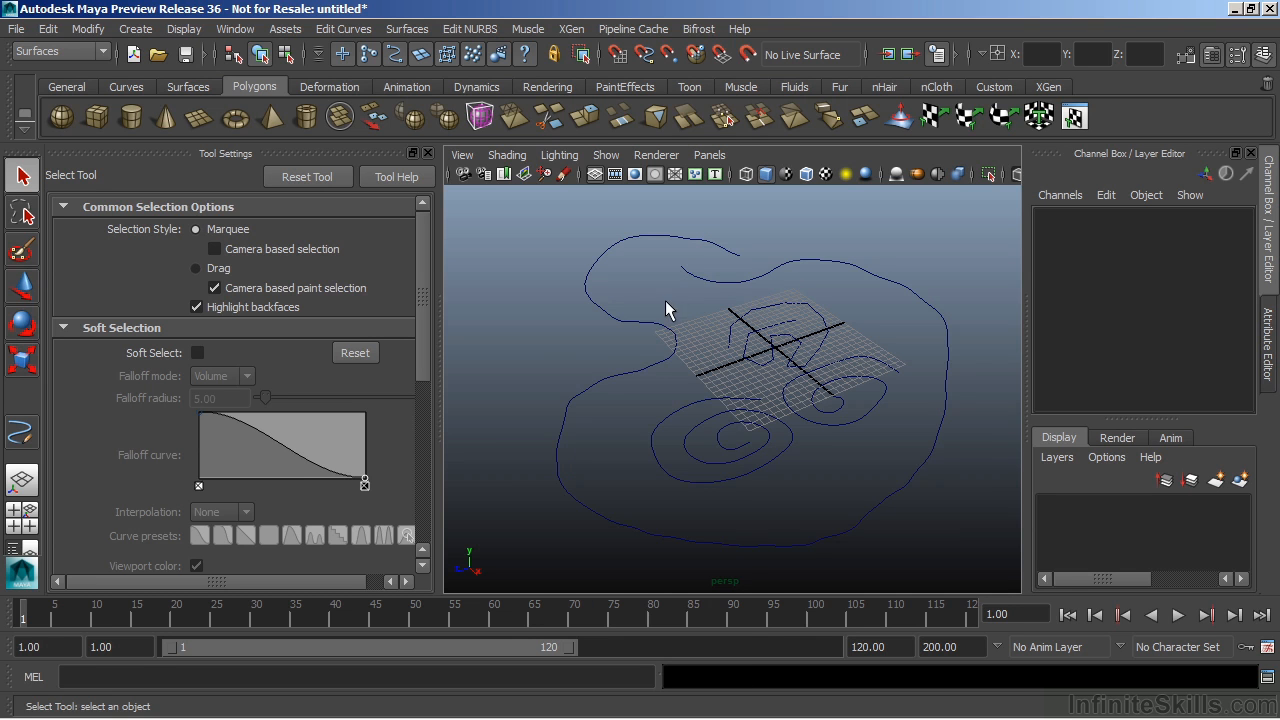
- Start a degree 3, 8-section three point circular arc and place its three points in a row above the existing curves
click(136, 29)
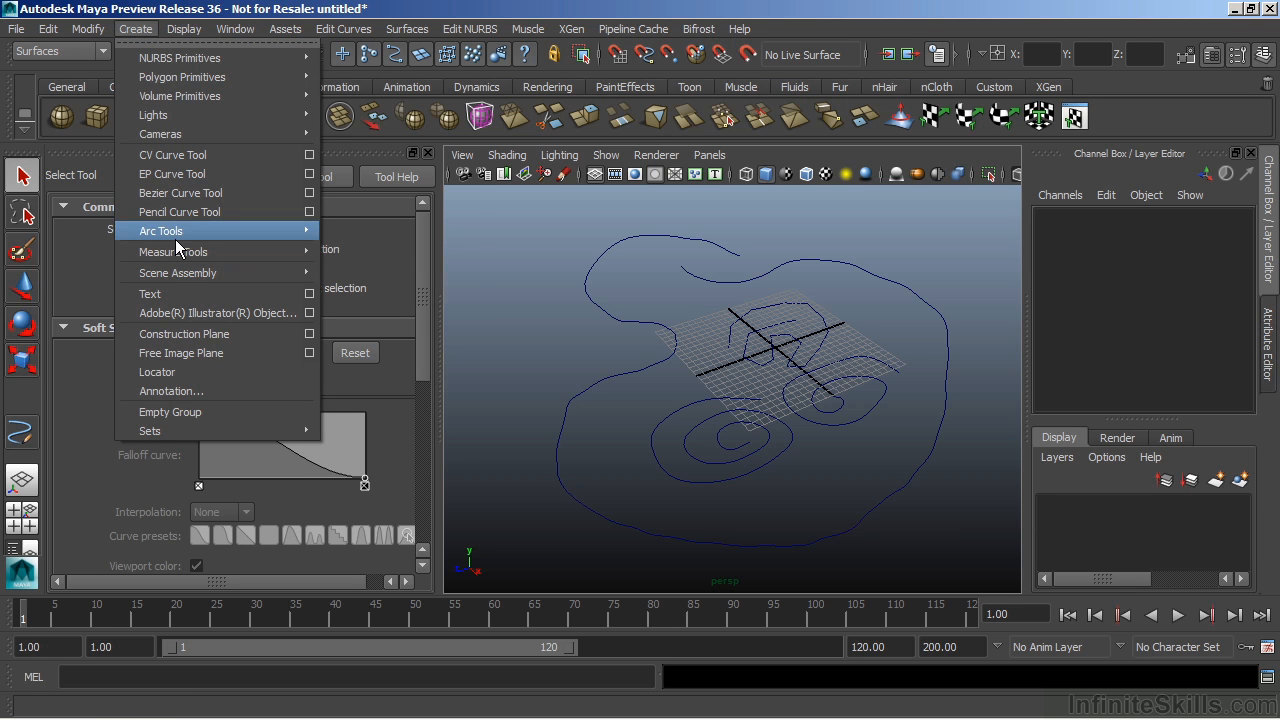
mouse_move(168, 240)
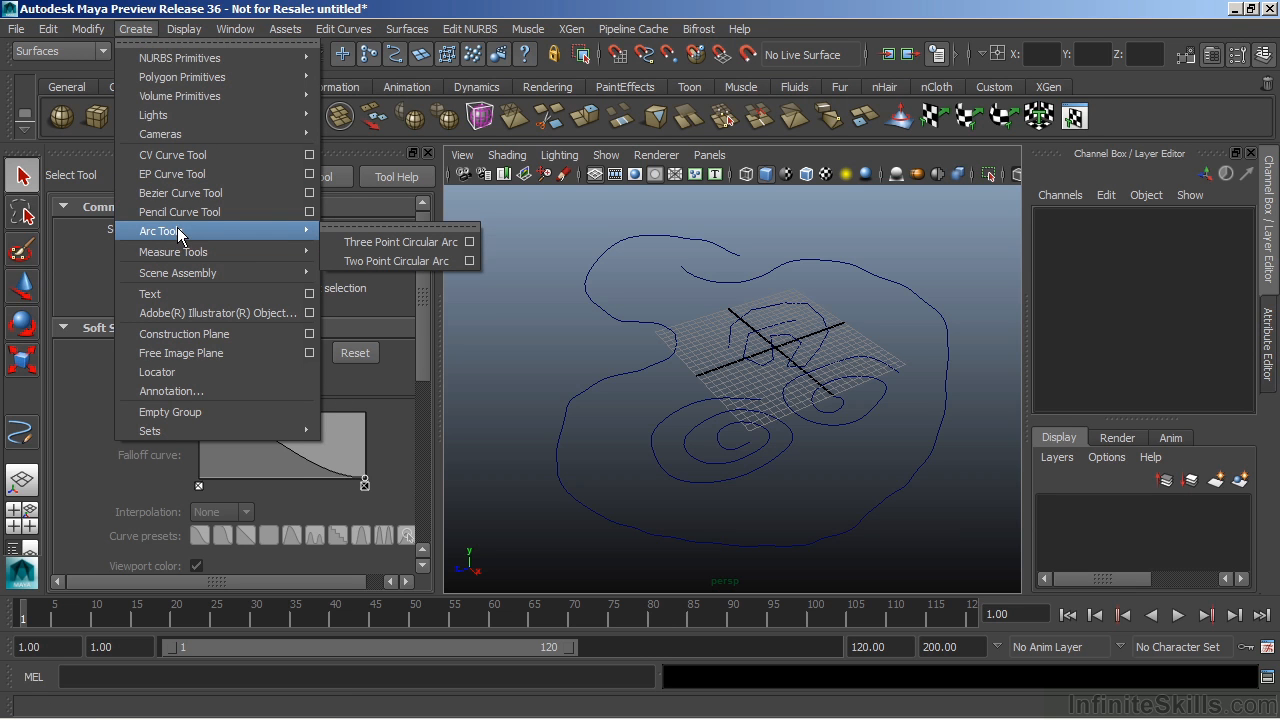
click(415, 242)
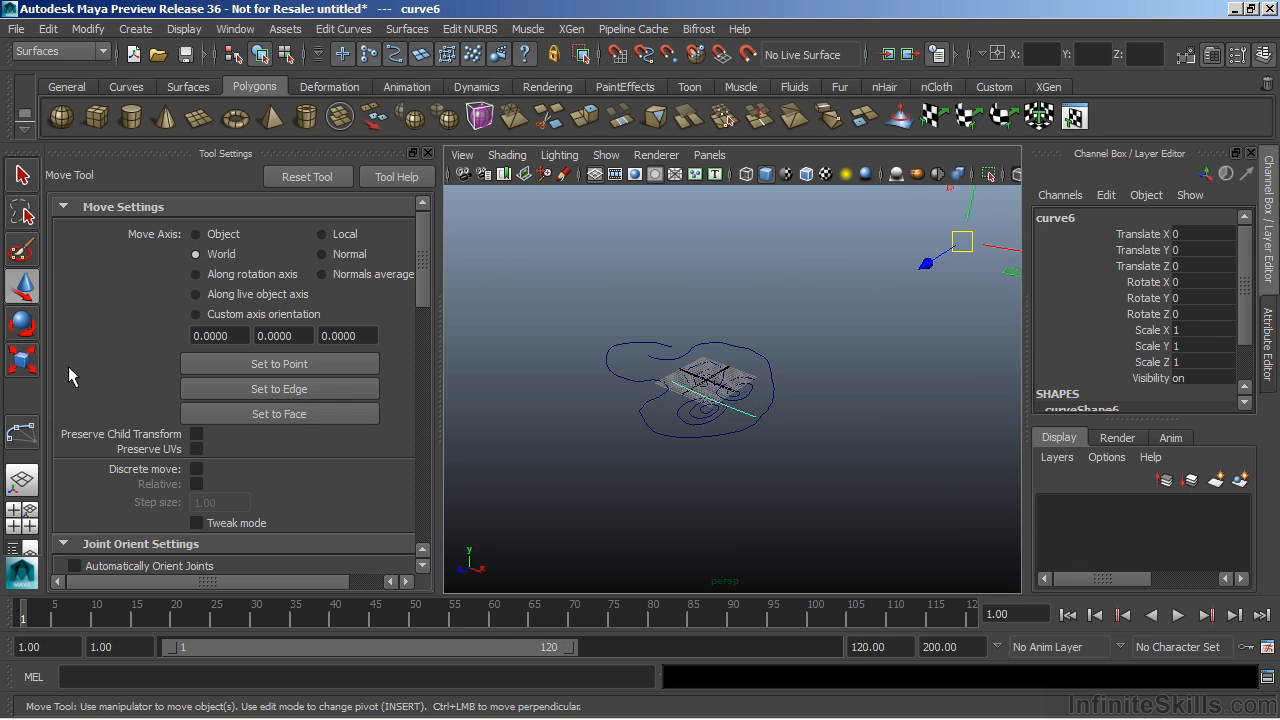
click(22, 432)
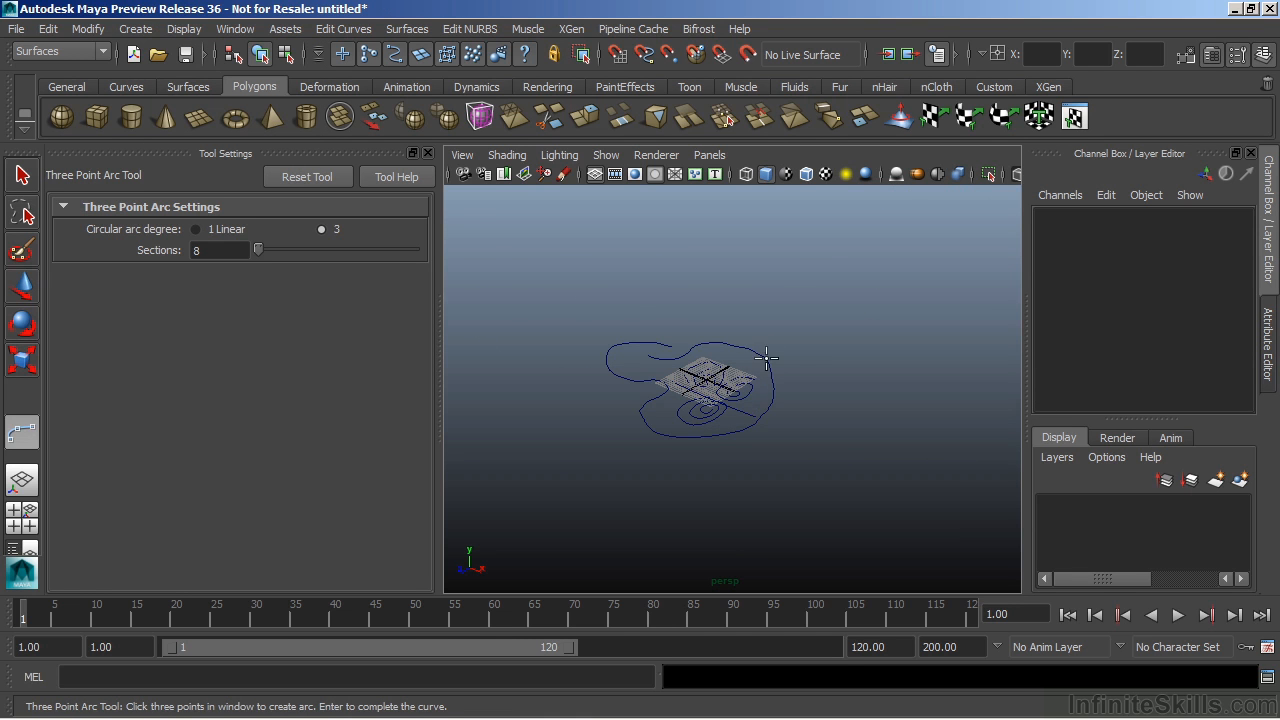
click(654, 299)
click(722, 293)
click(835, 293)
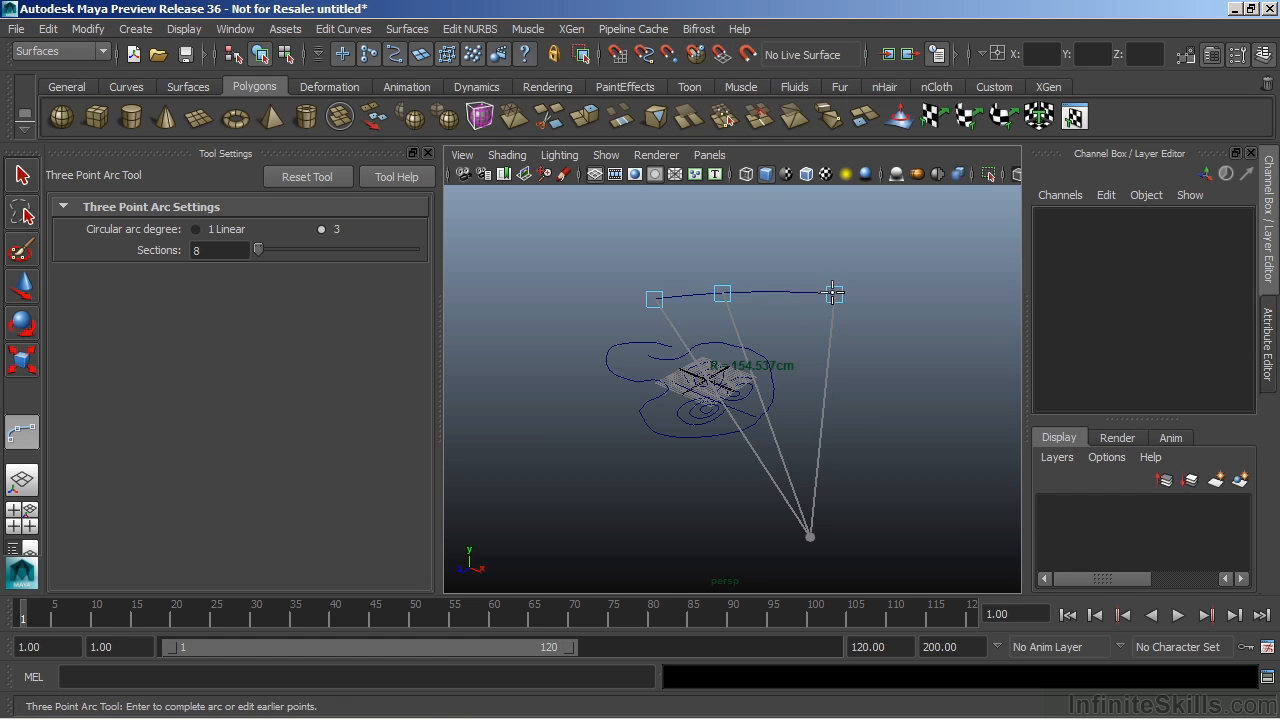
- Move the arc's middle point to about -50.8, 22.6, -80.4 cm and its first point to about -69.6, 18.3, -52.9 cm, and complete the arc
mouse_move(722, 293)
mouse_down()
mouse_move(758, 328)
mouse_move(760, 366)
mouse_move(742, 346)
mouse_move(726, 237)
mouse_move(763, 220)
mouse_move(714, 217)
mouse_move(764, 213)
mouse_move(743, 394)
mouse_move(736, 303)
mouse_up()
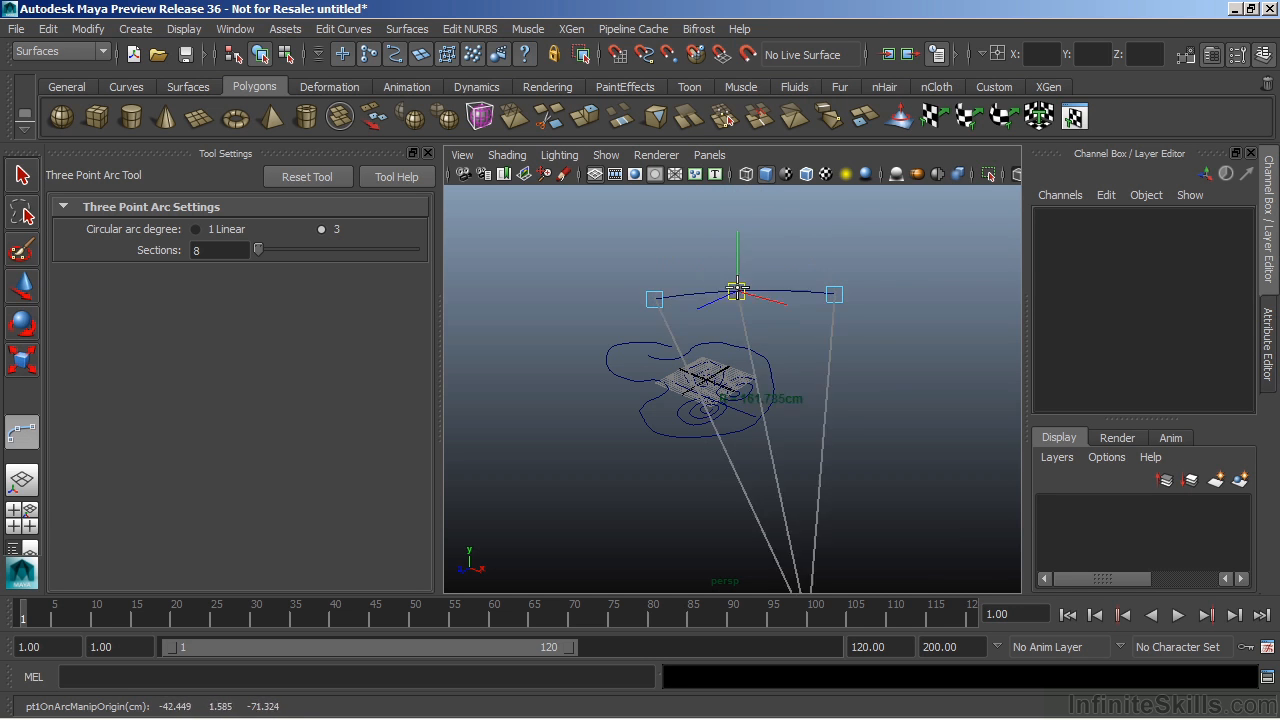
scroll(657, 291, up, 3)
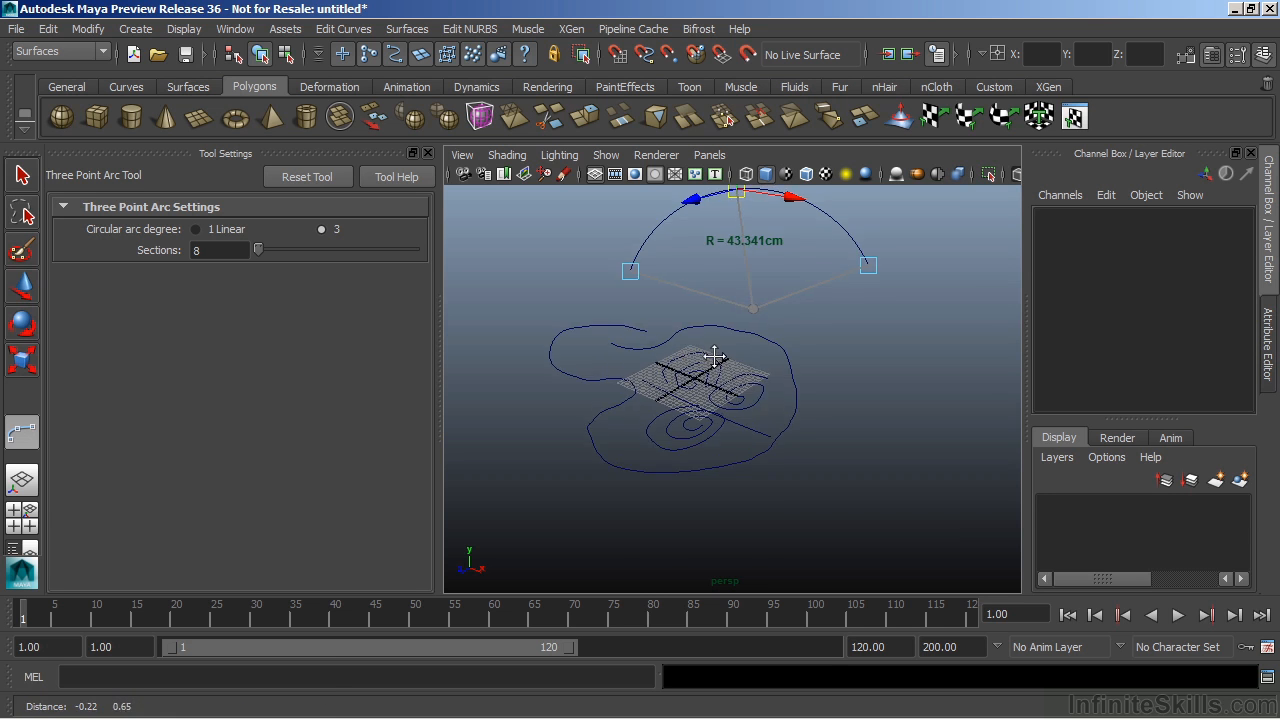
alt+middle_drag(711, 354, 692, 440)
drag(614, 334, 630, 282)
scroll(660, 324, up, 3)
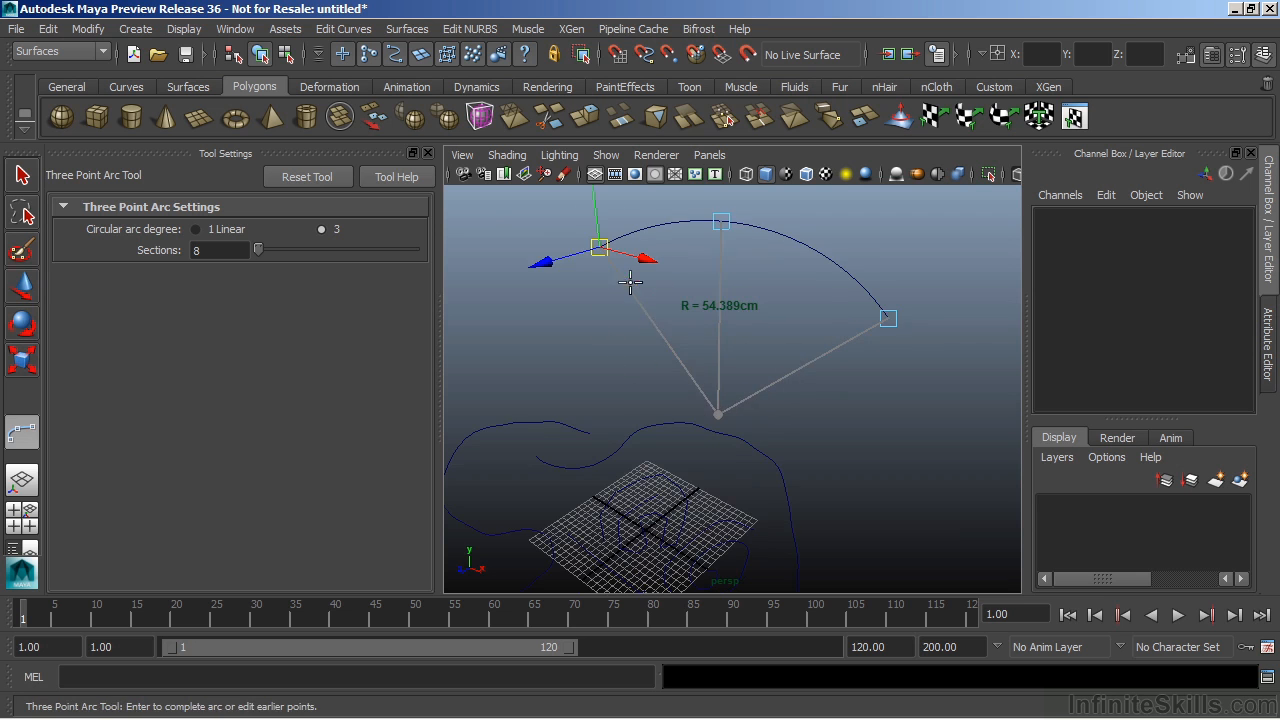
key(w)
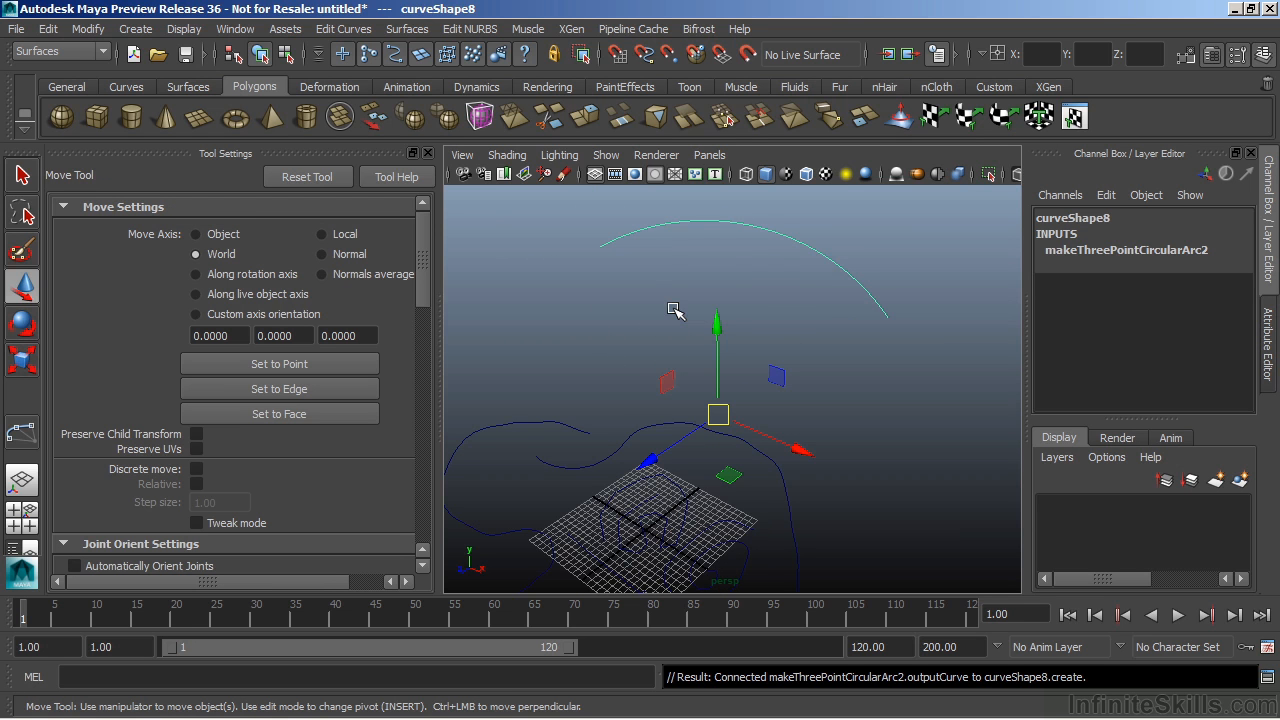
- Open the arc's makeThreePointCircularArc construction inputs and set Point 1X to -85.565
alt+right_drag(871, 357, 791, 293)
drag(1247, 304, 1247, 359)
click(1134, 384)
drag(1241, 291, 1232, 379)
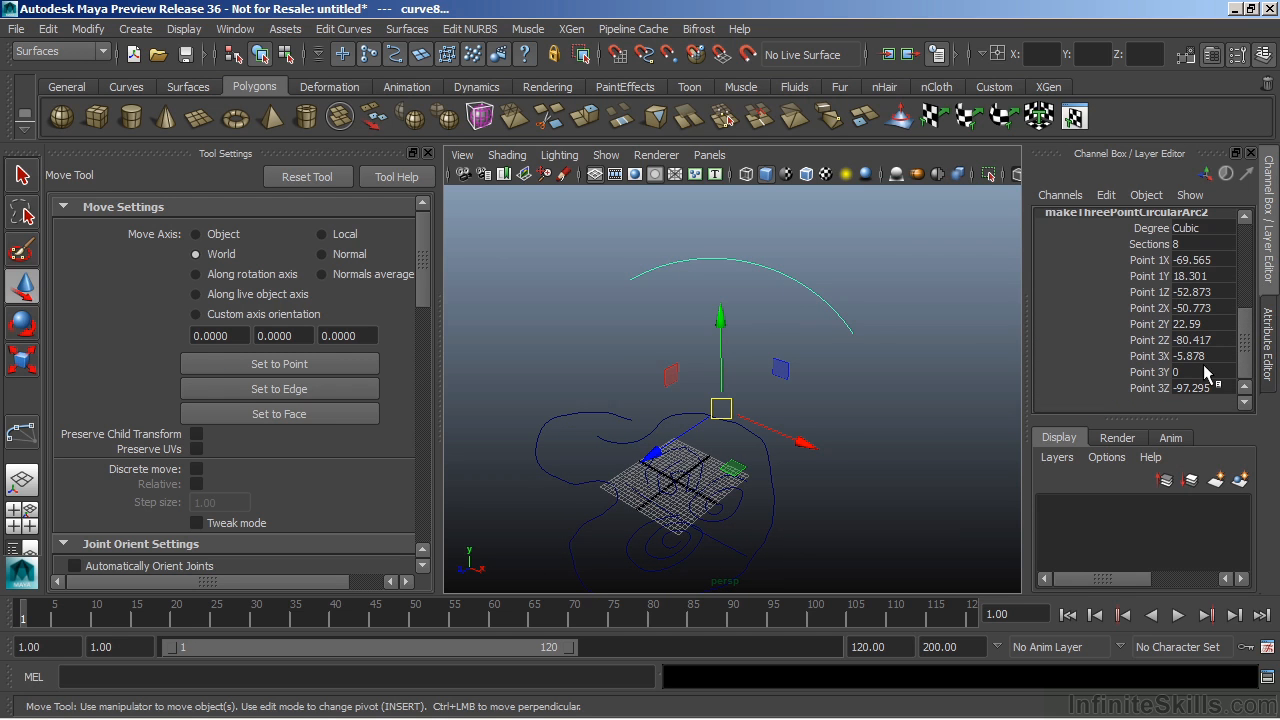
click(1164, 259)
middle_drag(831, 310, 666, 371)
click(1192, 259)
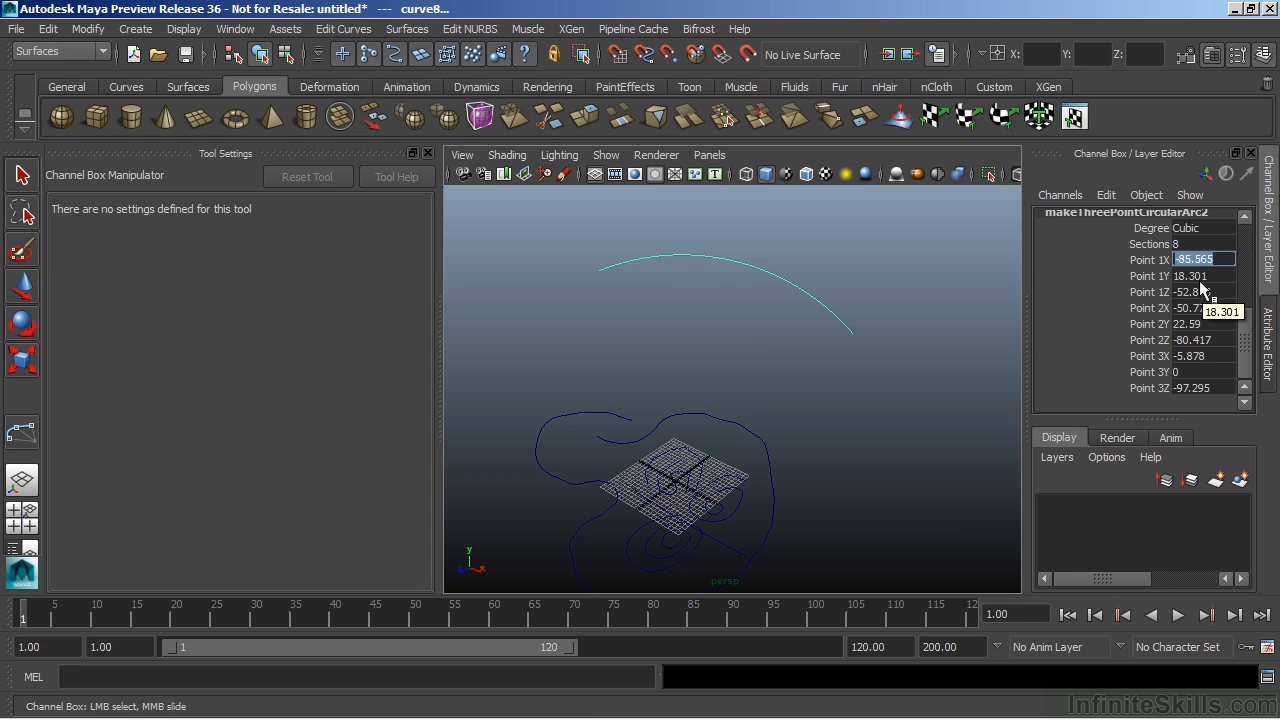
alt+drag(763, 376, 805, 368)
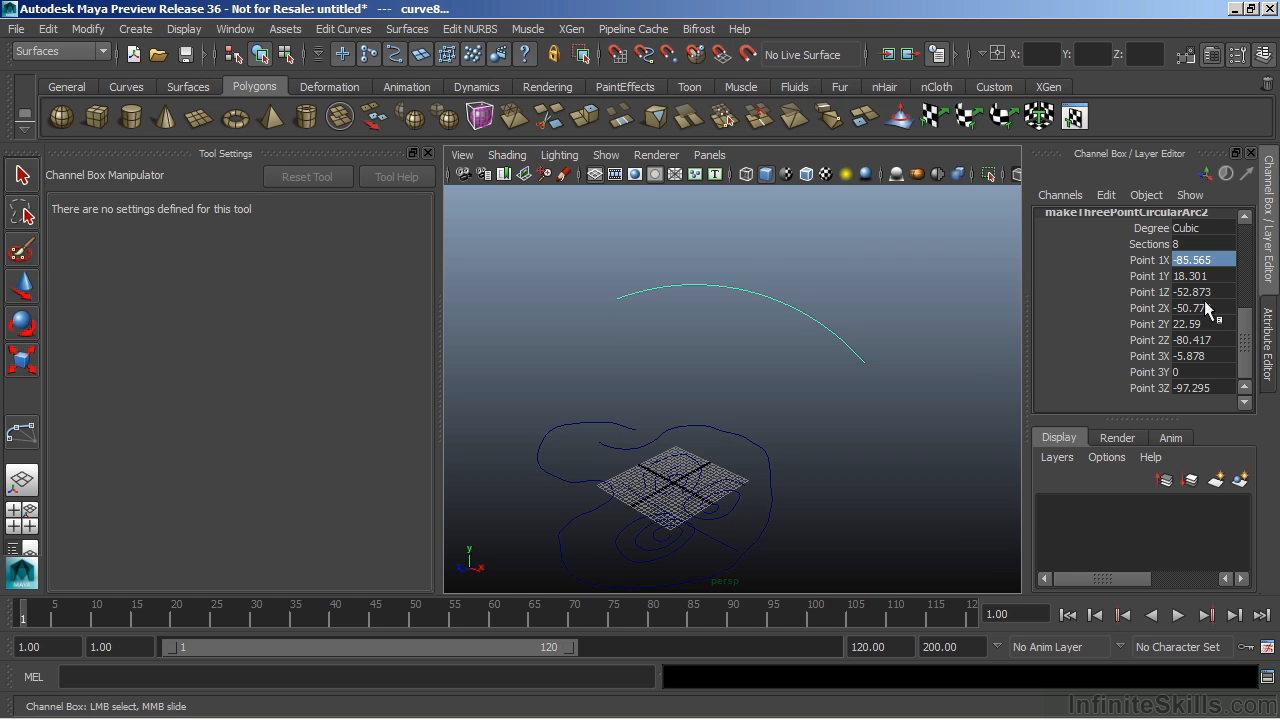